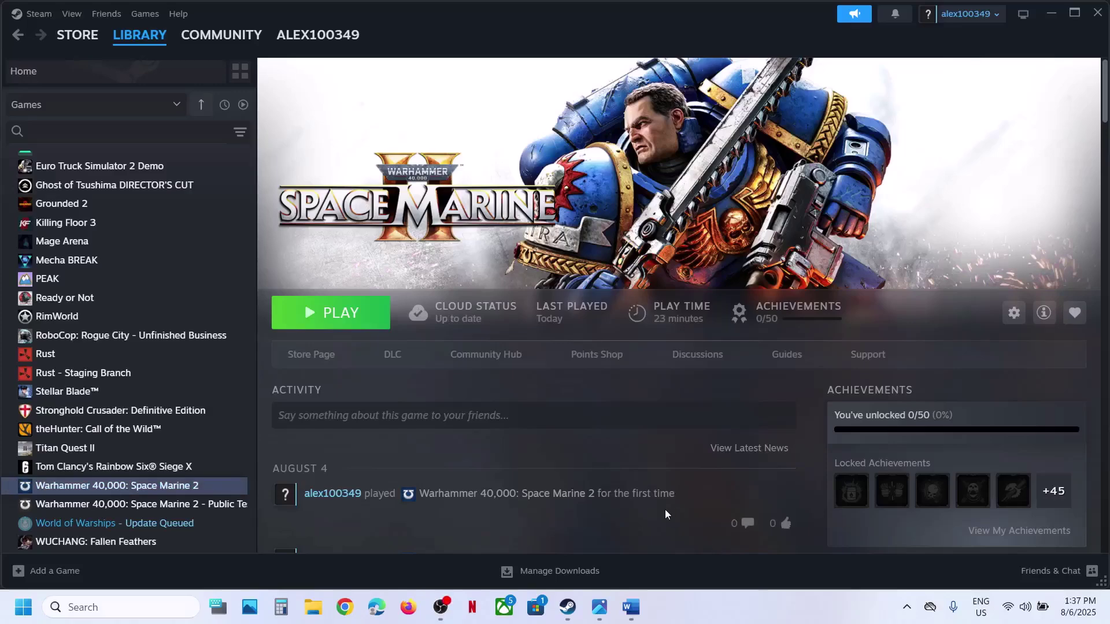
# View the N-14 error screenshot in Photos, then bring the Word fix-steps document forward.
pyautogui.click(599, 607)
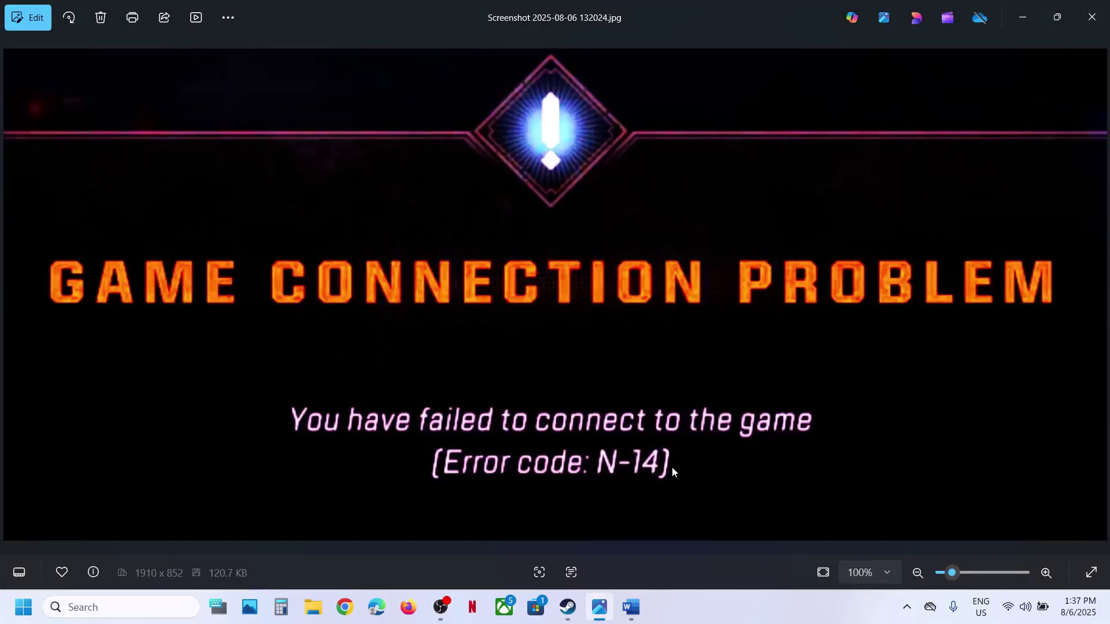
pyautogui.click(1032, 14)
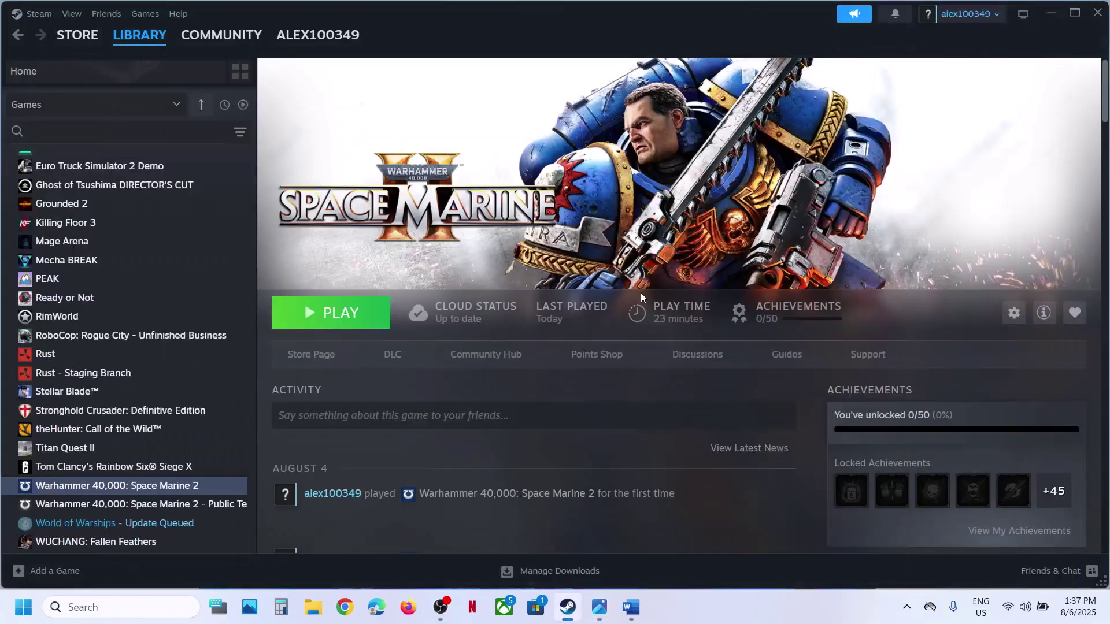
pyautogui.click(630, 607)
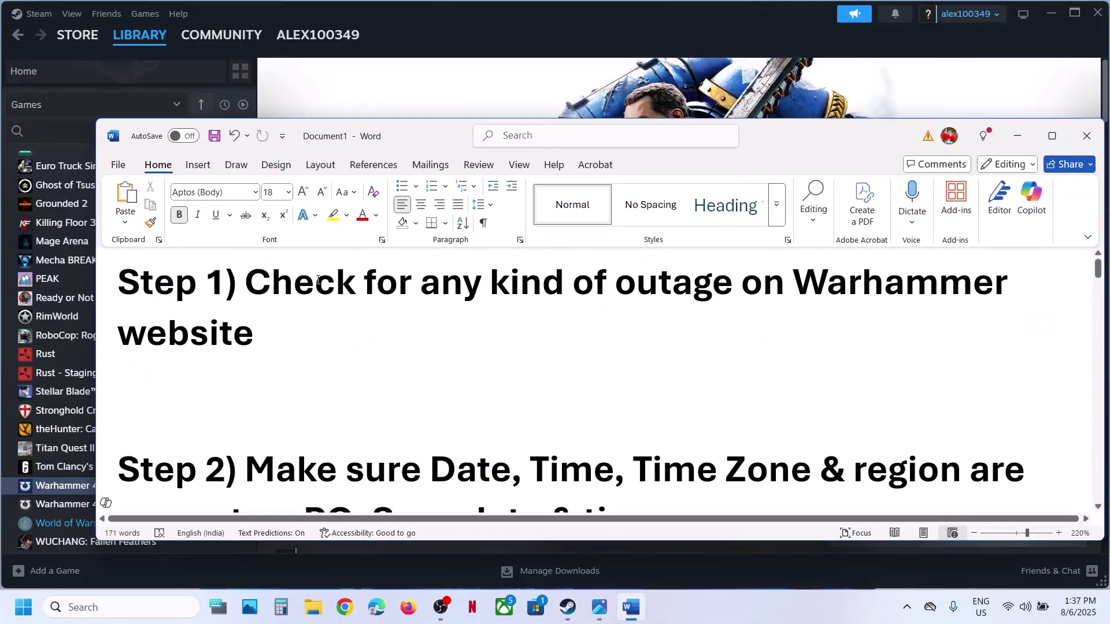
# Read Step 1 (check the Warhammer website for outages) and Step 2 (date and time), then return to Steam.
pyautogui.moveTo(290, 282); pyautogui.dragTo(705, 329)
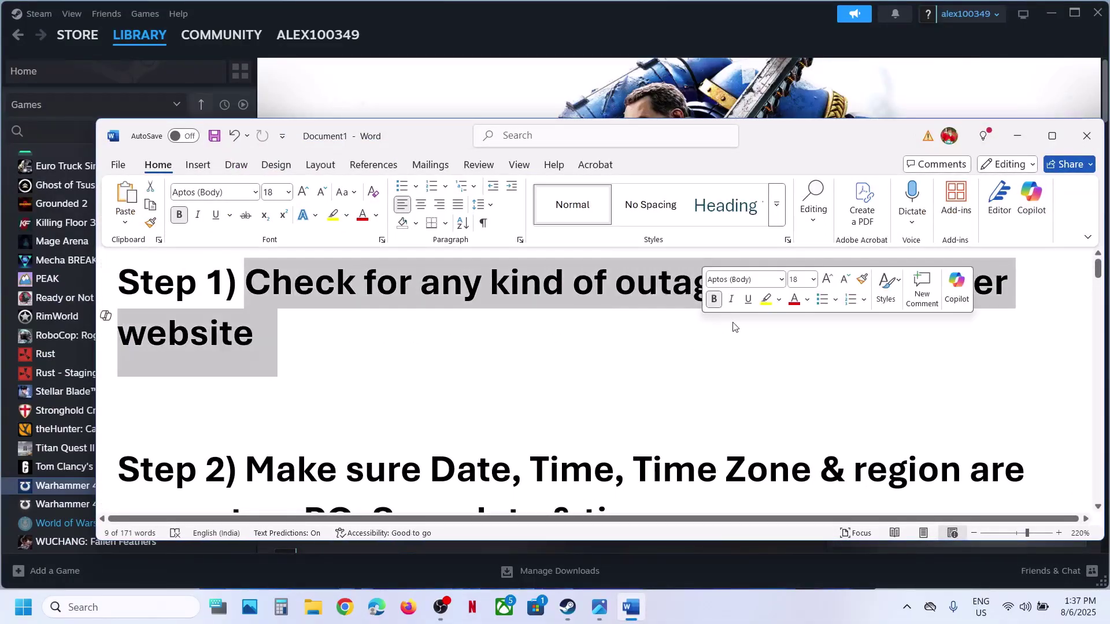
pyautogui.click(661, 347)
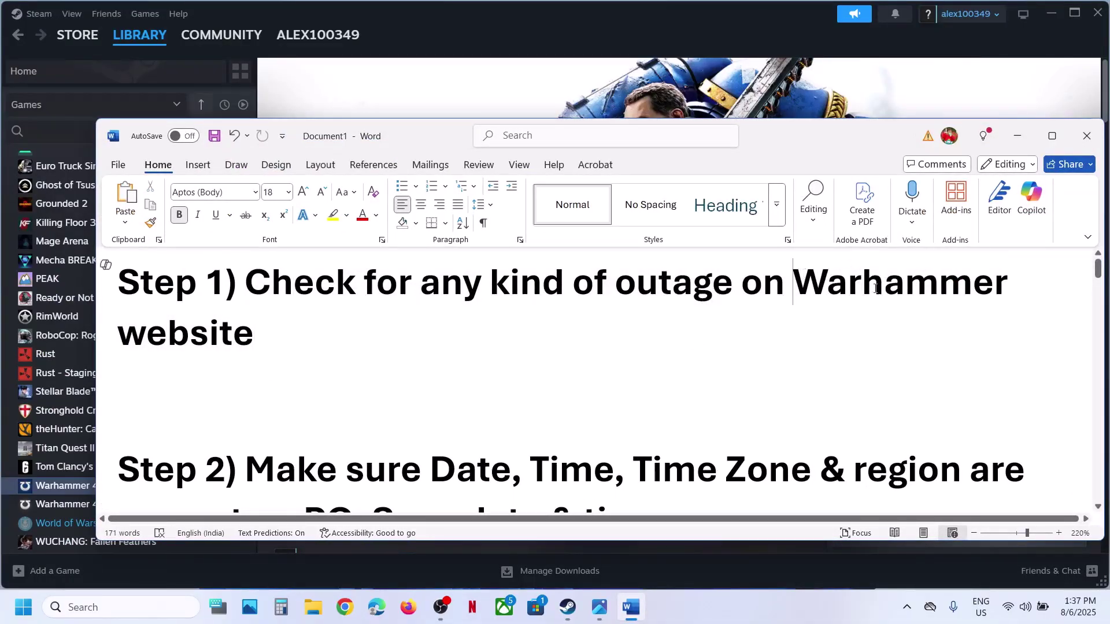
pyautogui.moveTo(801, 280); pyautogui.dragTo(847, 312)
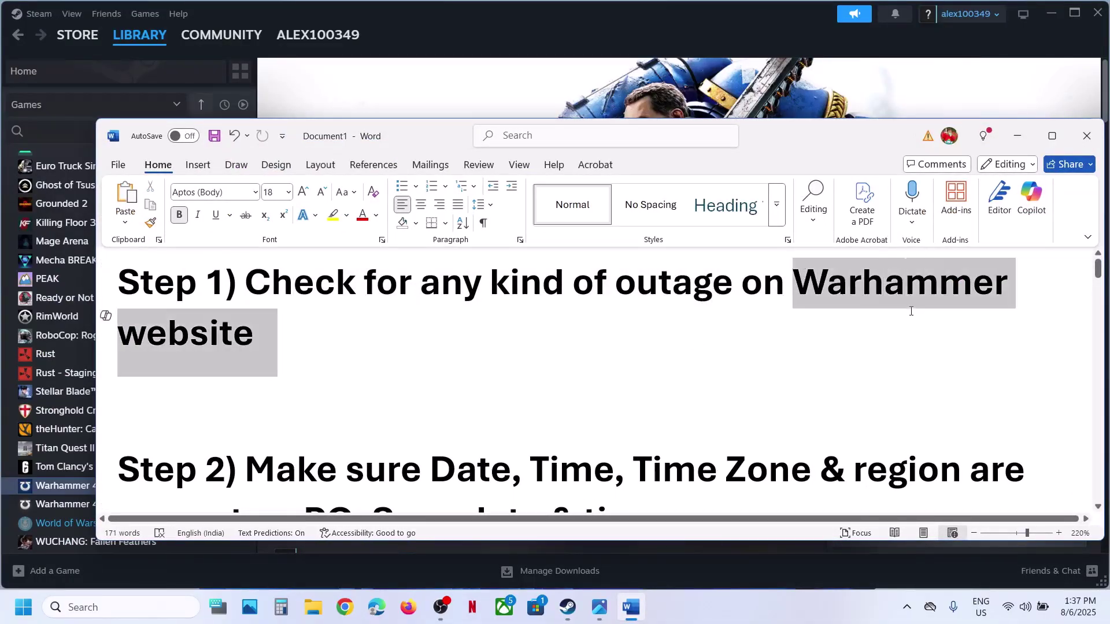
pyautogui.click(487, 318)
pyautogui.scroll(-3, 487, 319)
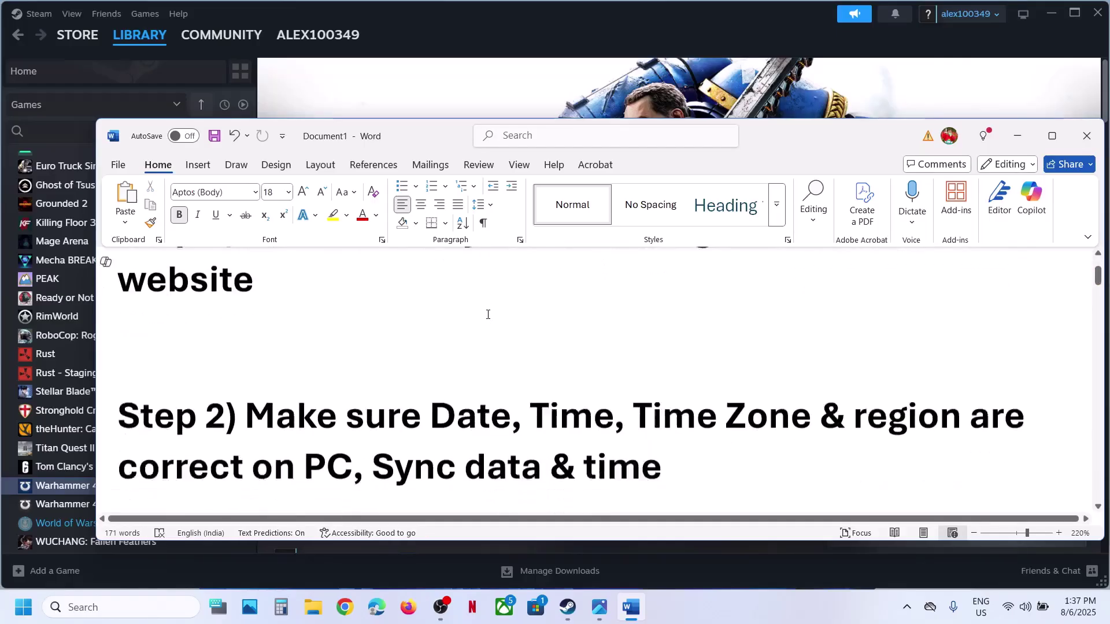
pyautogui.moveTo(262, 354); pyautogui.dragTo(546, 400)
pyautogui.click(702, 103)
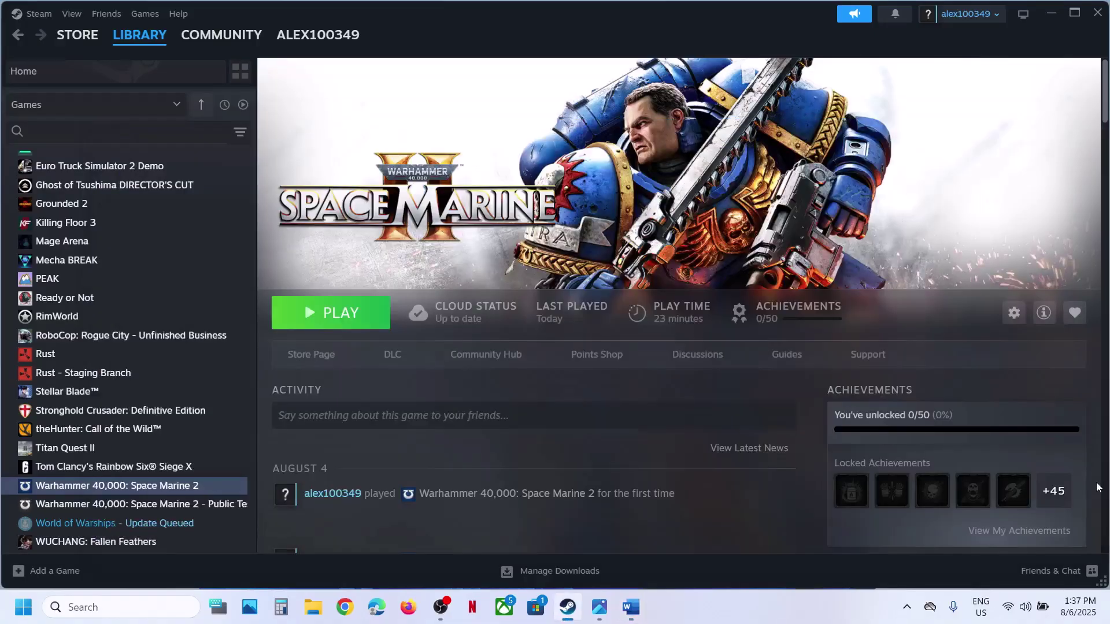
# Toggle automatic time zone and automatic time off and on, then sync the clock with time.nist.gov.
pyautogui.rightClick(1084, 621)
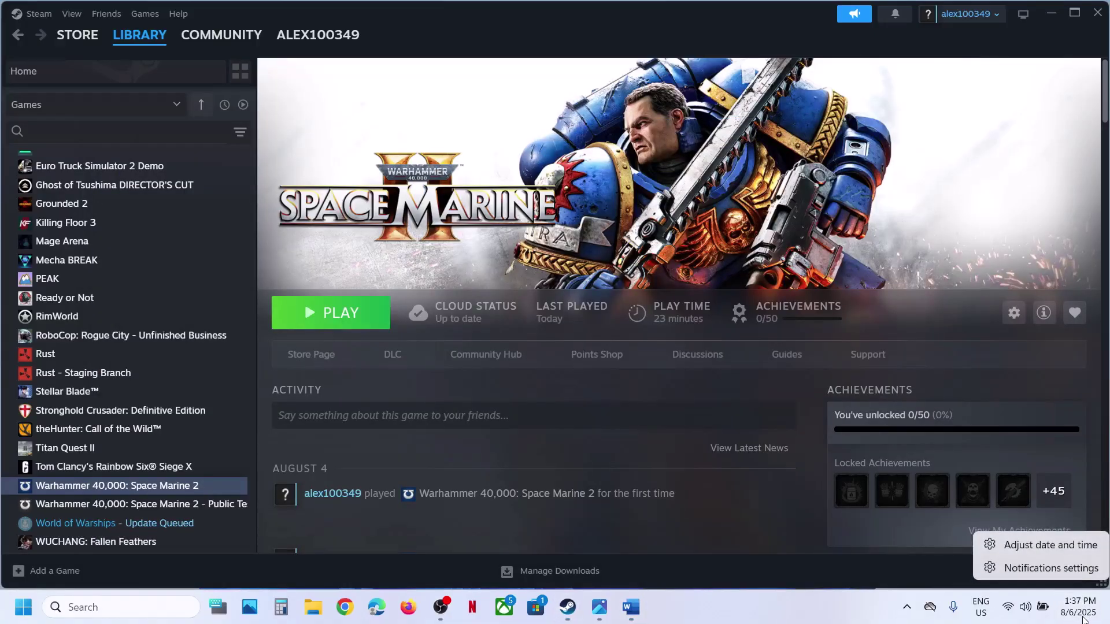
pyautogui.click(1066, 545)
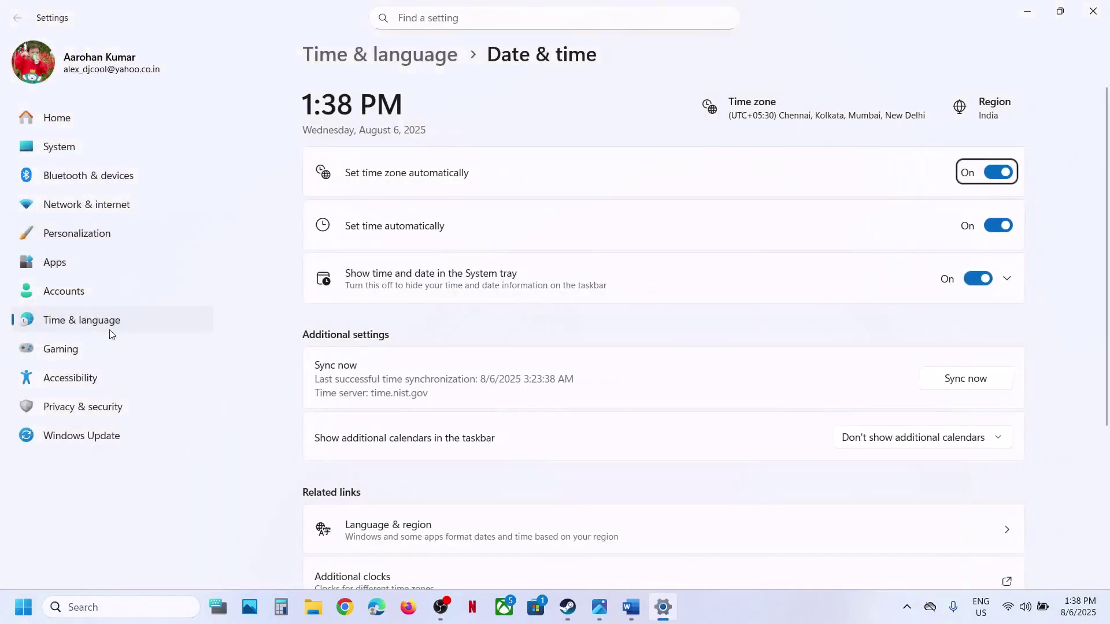
pyautogui.click(994, 178)
pyautogui.click(985, 173)
pyautogui.click(989, 230)
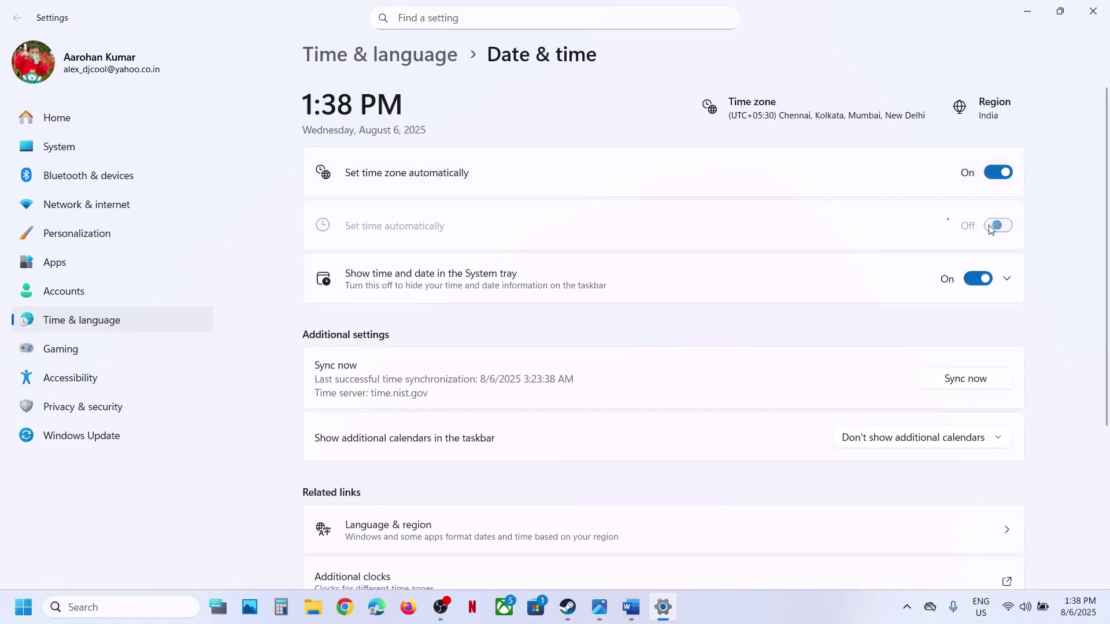
pyautogui.click(987, 230)
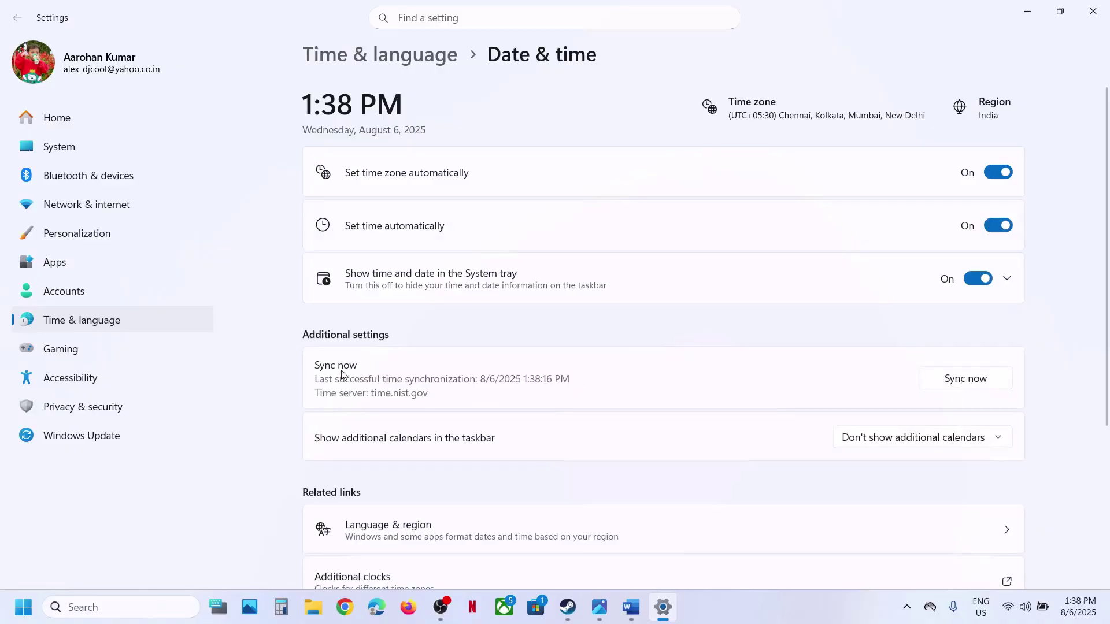
pyautogui.click(975, 388)
# Confirm India as the country or region in Language & region and close Settings.
pyautogui.click(79, 327)
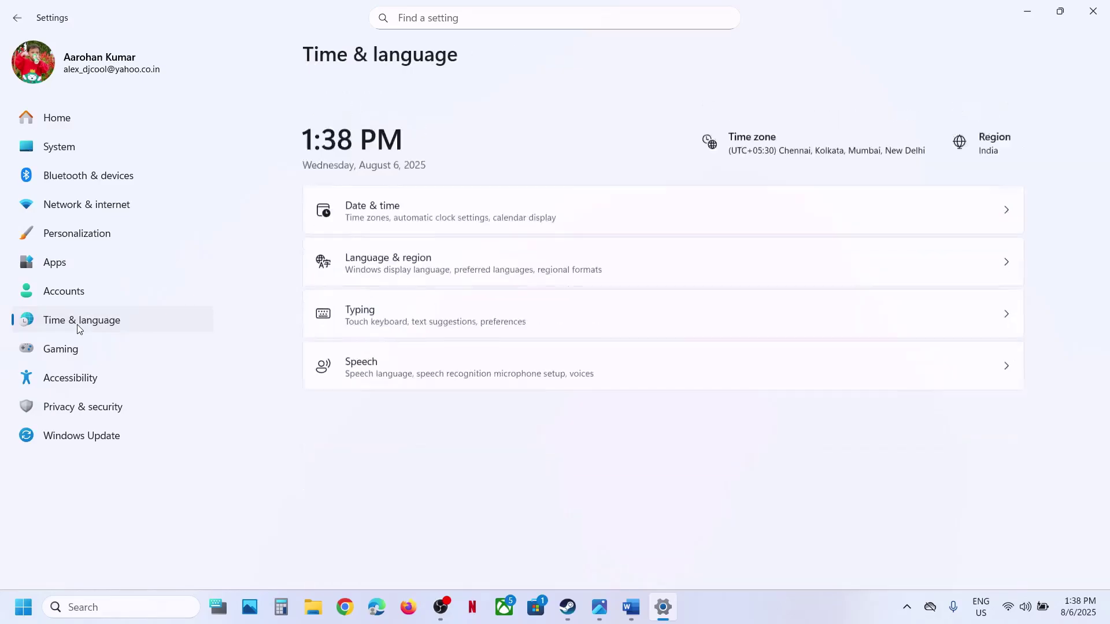
pyautogui.click(427, 235)
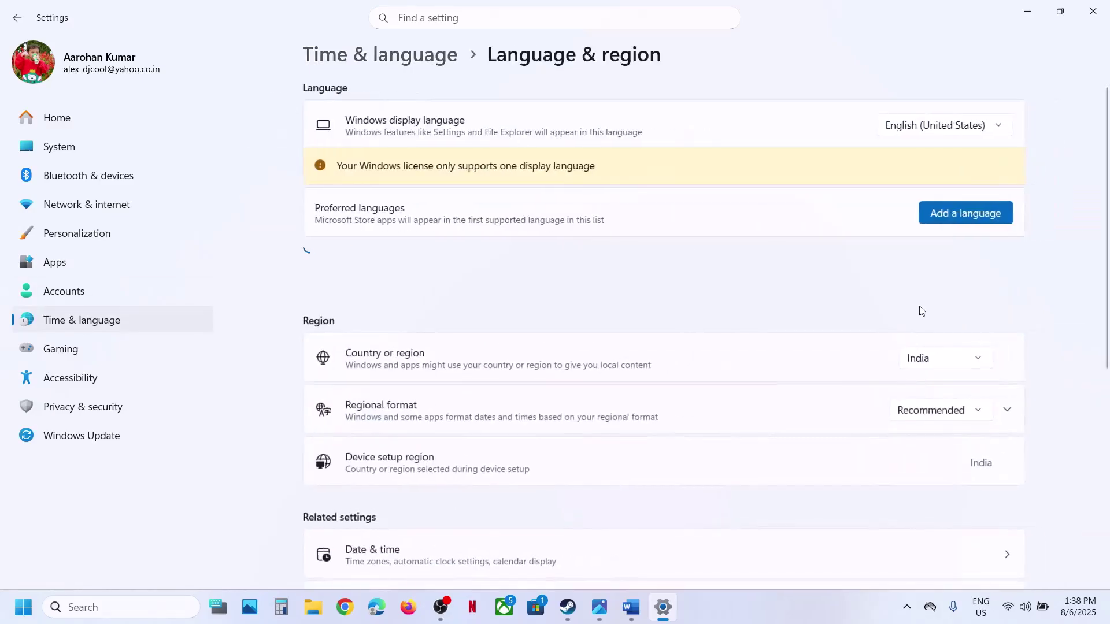
pyautogui.click(916, 359)
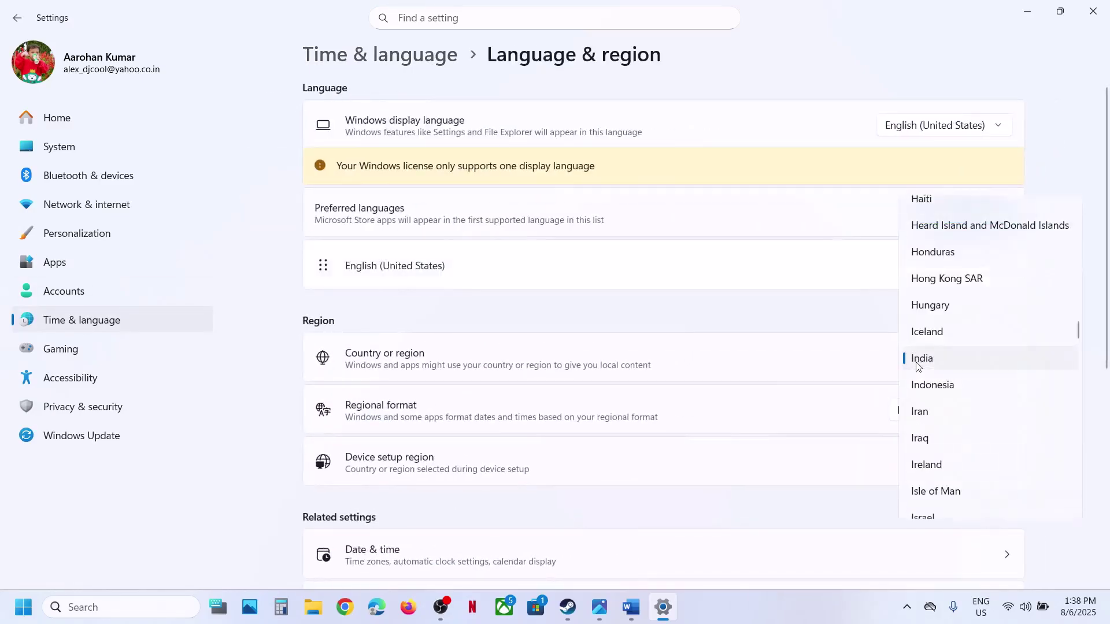
pyautogui.click(953, 362)
pyautogui.click(1093, 11)
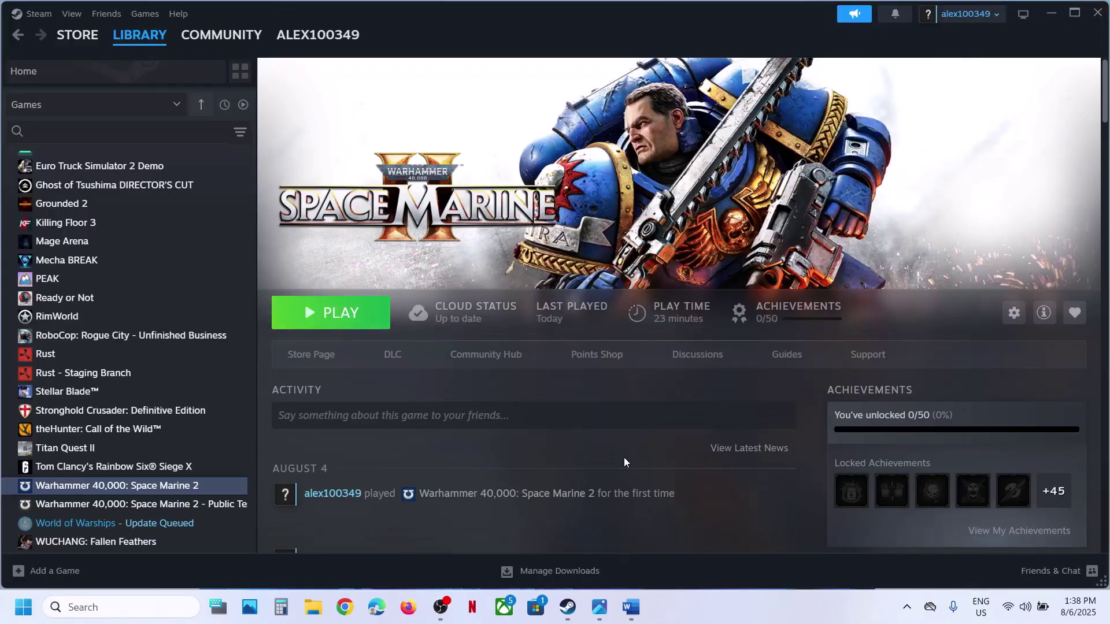
# Read Step 3 in Word, Disable/Enable Cross Play, then return to Steam.
pyautogui.click(631, 607)
pyautogui.scroll(-2, 539, 424)
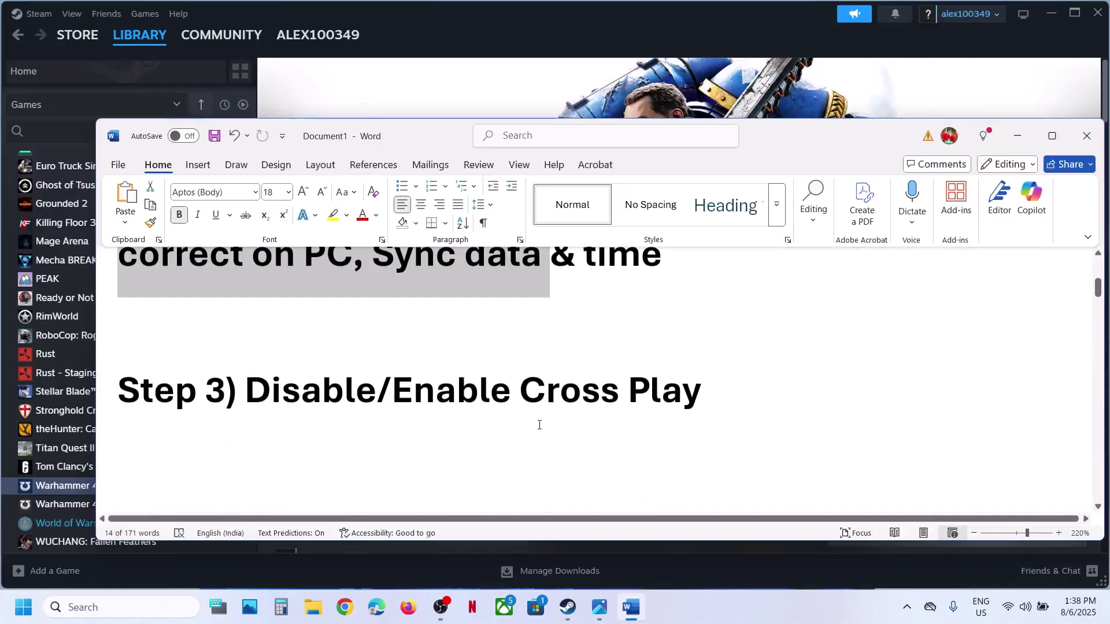
pyautogui.moveTo(305, 405); pyautogui.dragTo(700, 399)
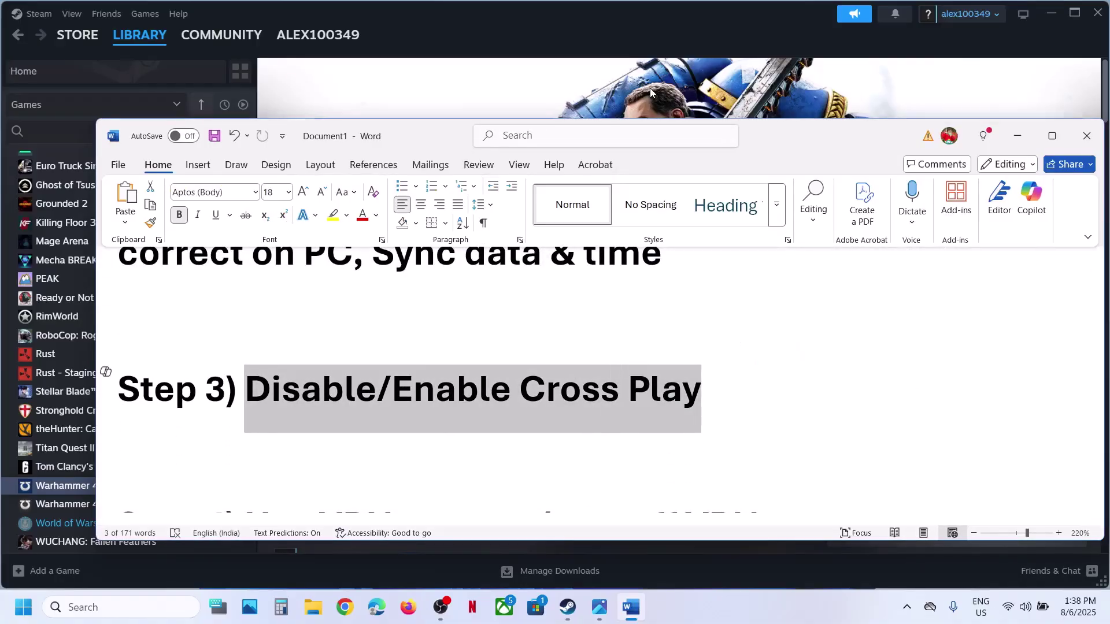
pyautogui.click(650, 88)
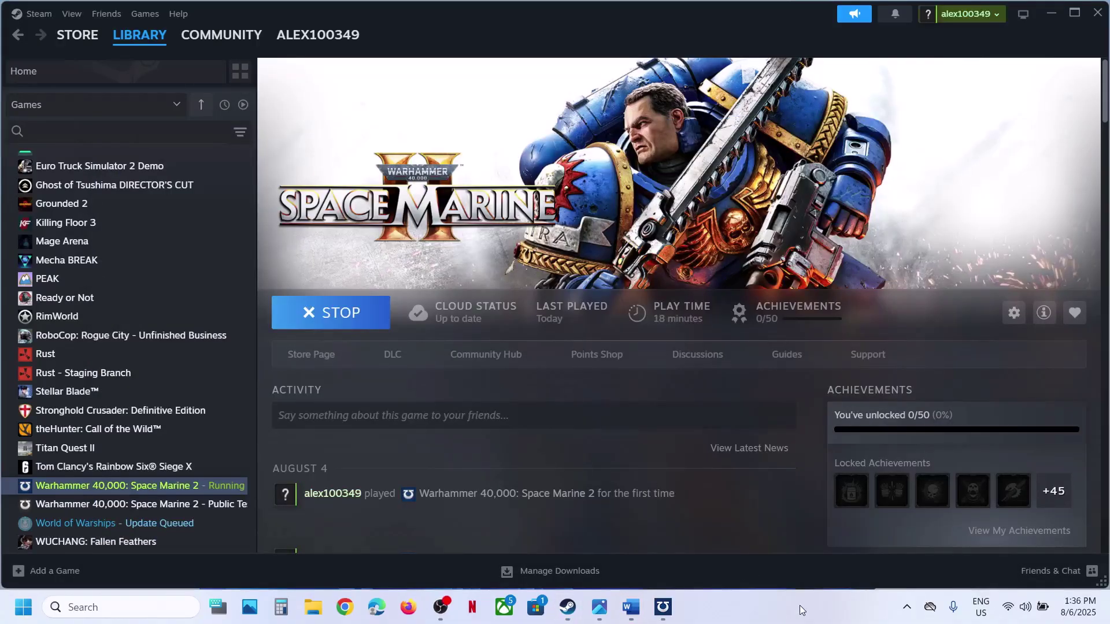
# In Space Marine 2's settings, toggle Crossplay on and back off, leaving it OFF.
pyautogui.click(662, 607)
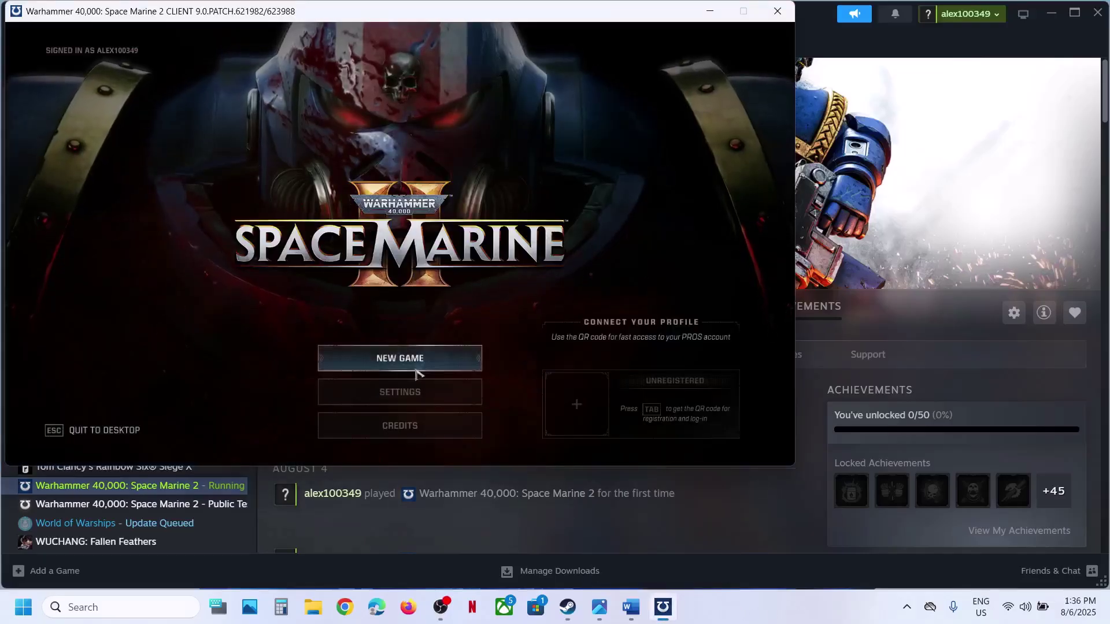
pyautogui.click(408, 393)
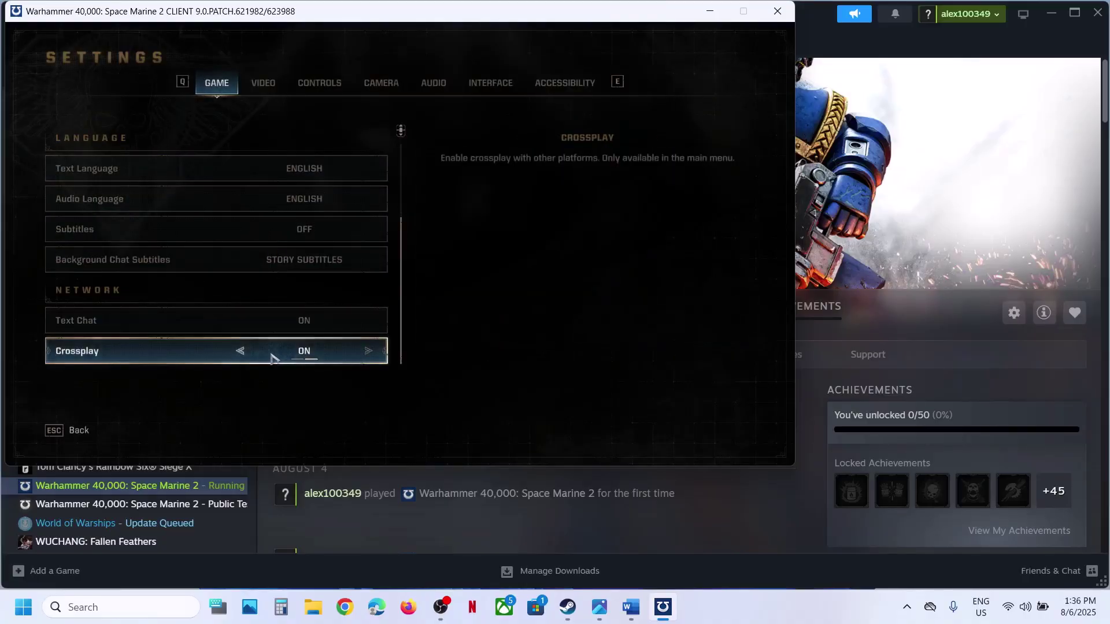
pyautogui.click(239, 352)
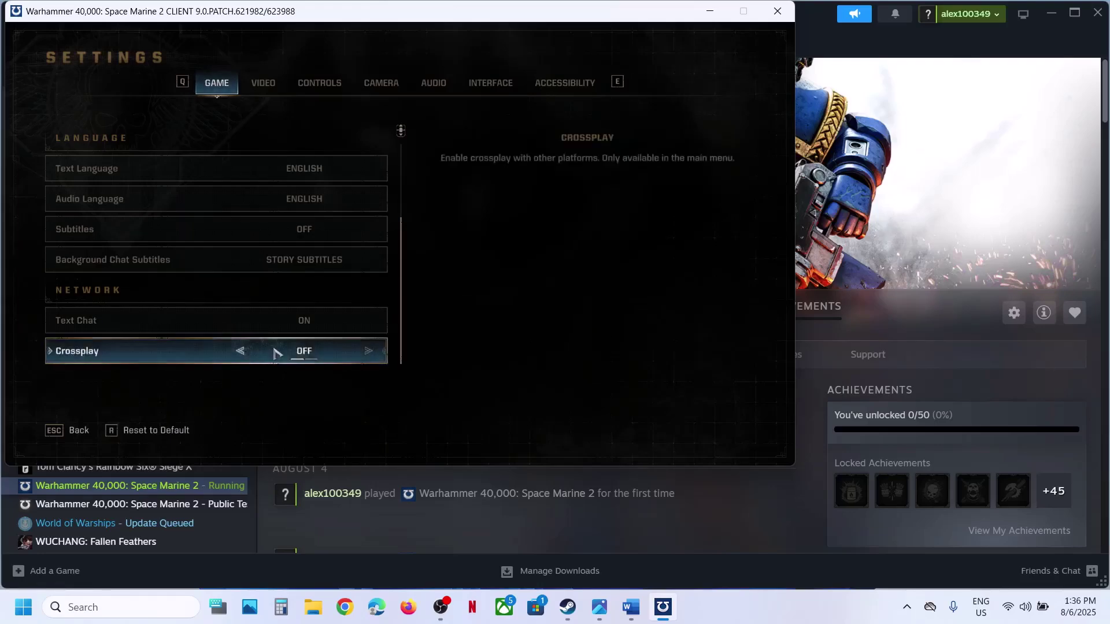
pyautogui.click(368, 353)
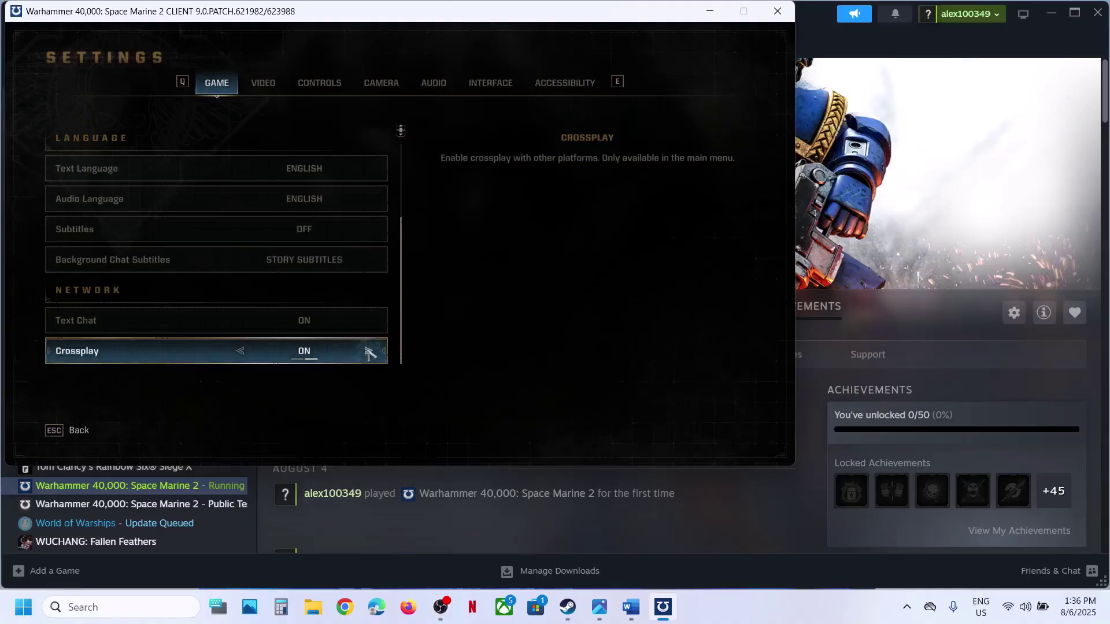
pyautogui.click(245, 351)
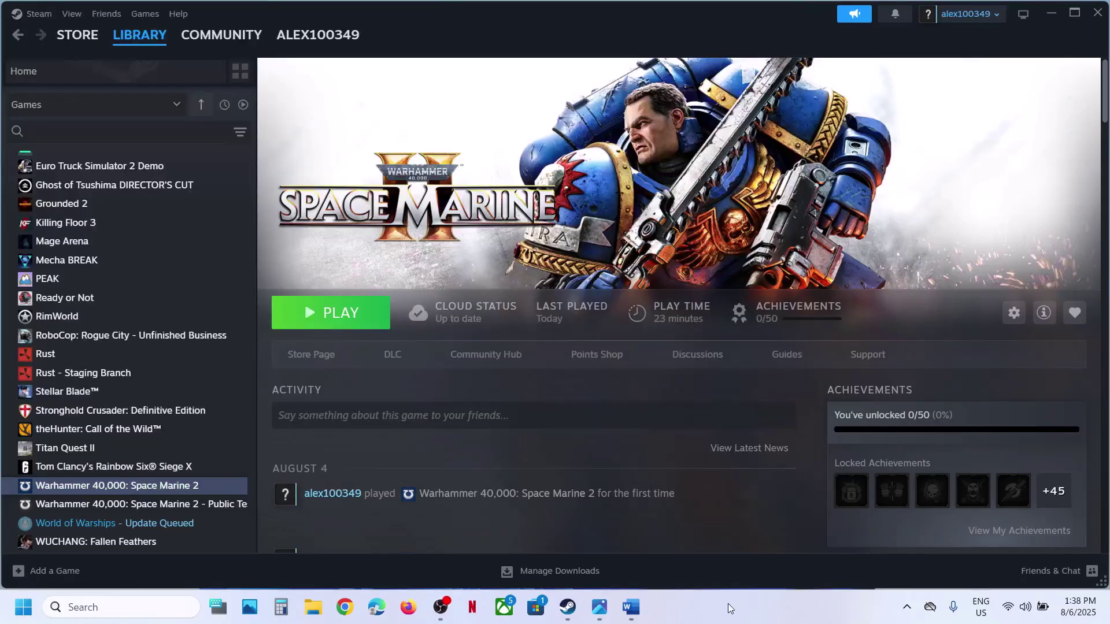
# Go over Step 4, 'Use VPN, turn on/turn off VPN', then scroll down to Step 5.
pyautogui.click(631, 607)
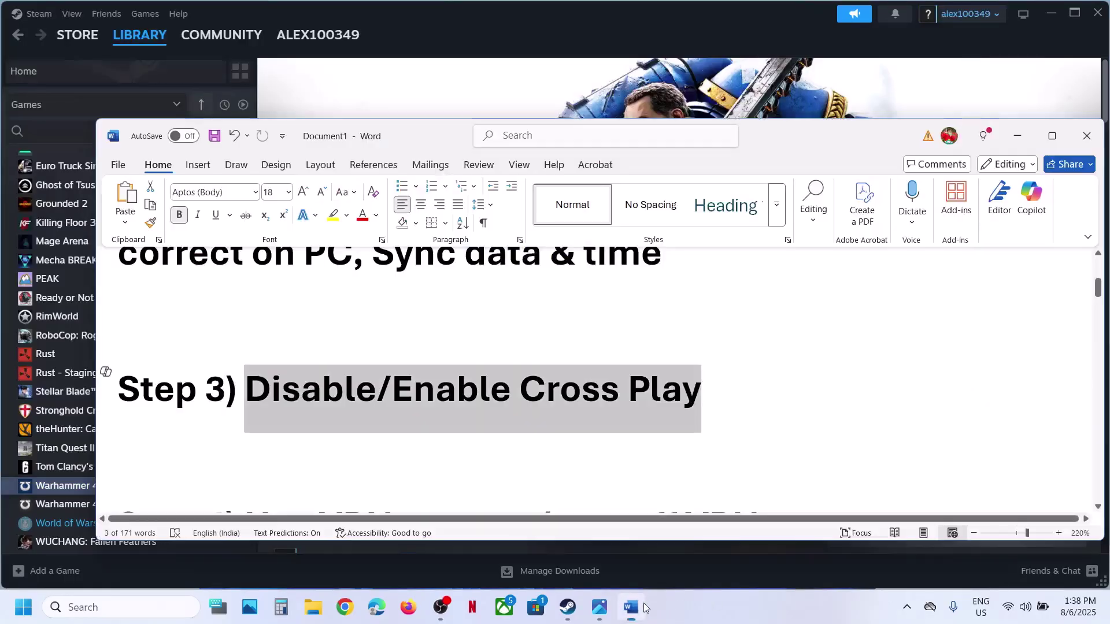
pyautogui.scroll(-3, 493, 408)
pyautogui.moveTo(309, 392); pyautogui.dragTo(417, 392)
pyautogui.click(417, 392)
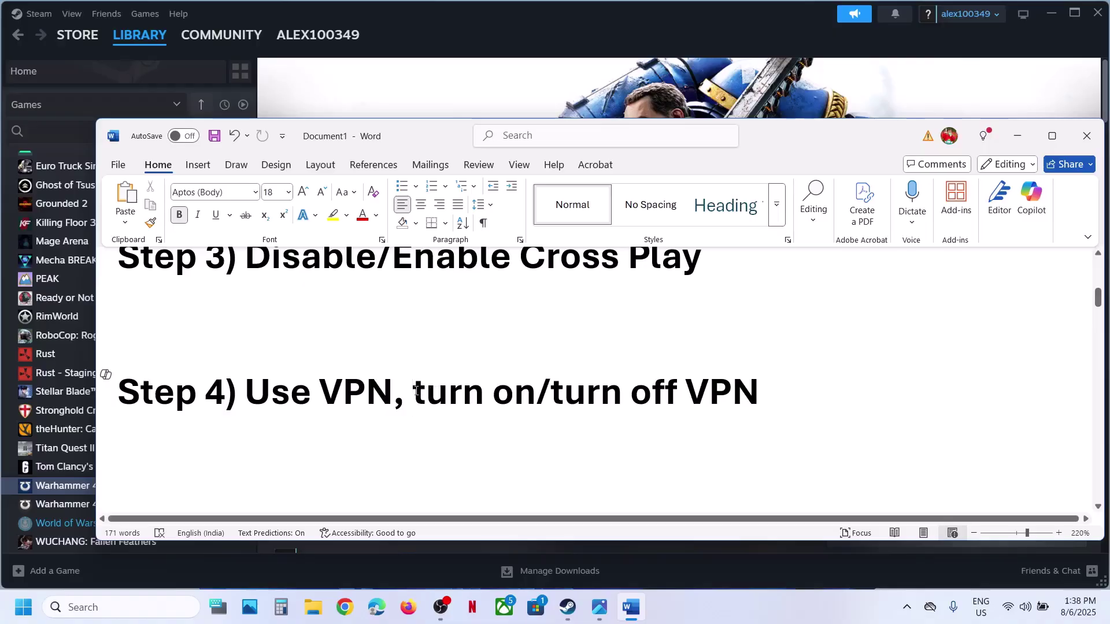
pyautogui.moveTo(414, 391); pyautogui.dragTo(509, 397)
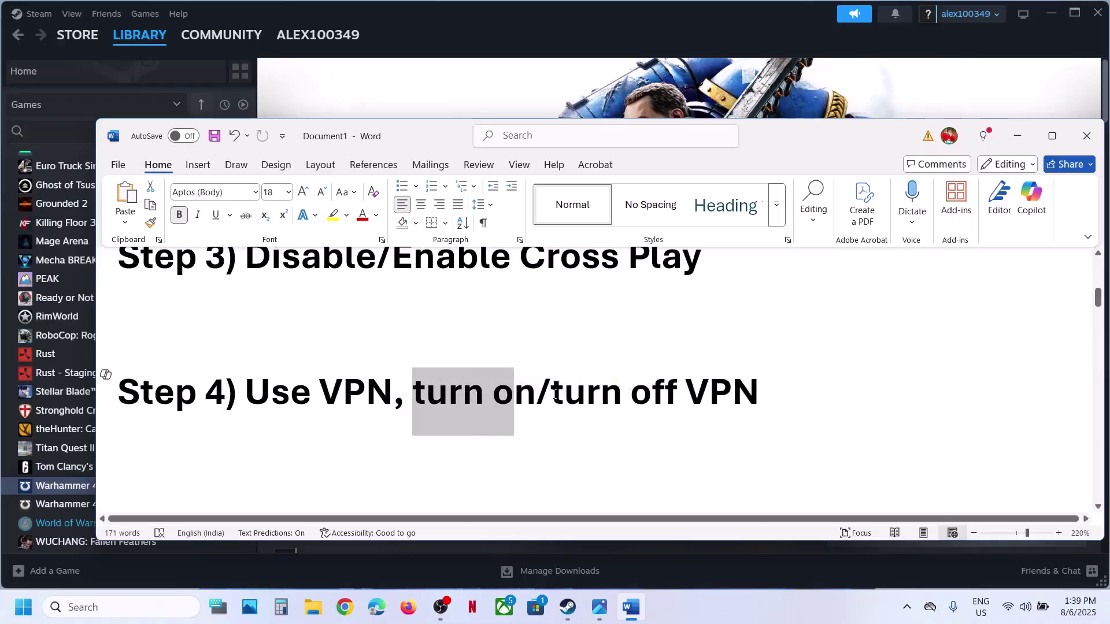
pyautogui.moveTo(552, 393); pyautogui.dragTo(758, 395)
pyautogui.click(414, 331)
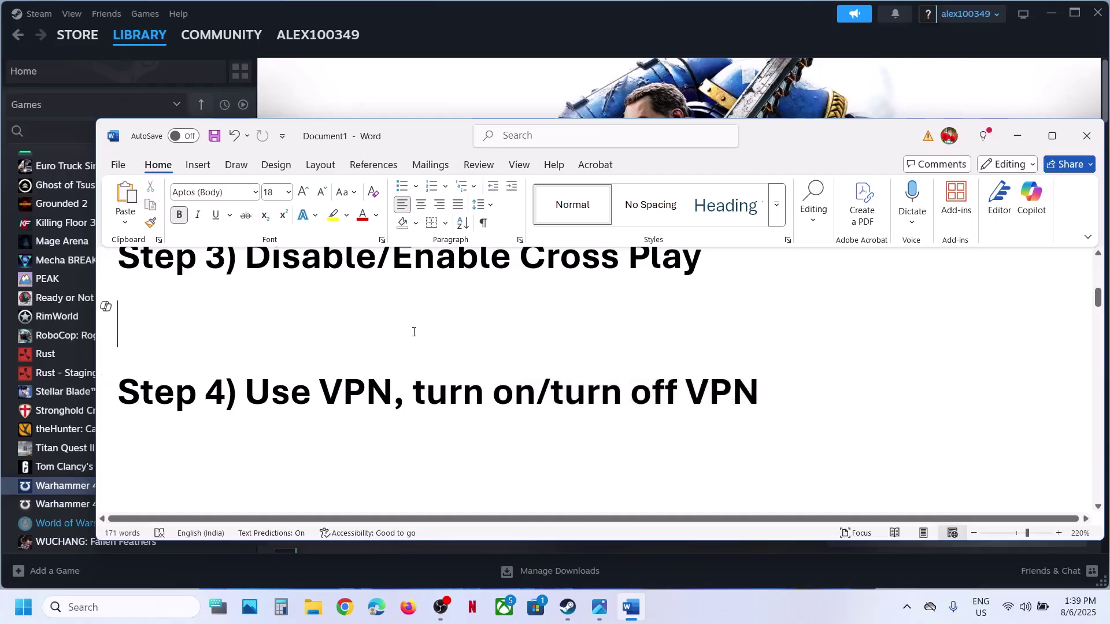
pyautogui.scroll(-4, 414, 331)
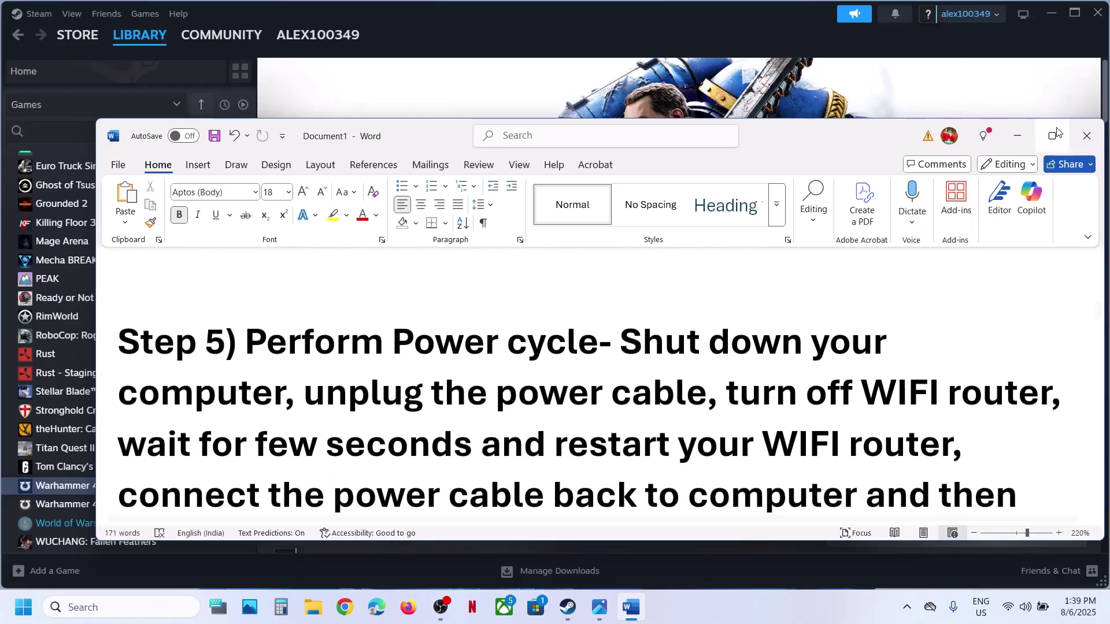
# Maximize Word and read Step 5: shut down, unplug the power cable, wait, then restart.
pyautogui.click(1052, 136)
pyautogui.scroll(2, 523, 340)
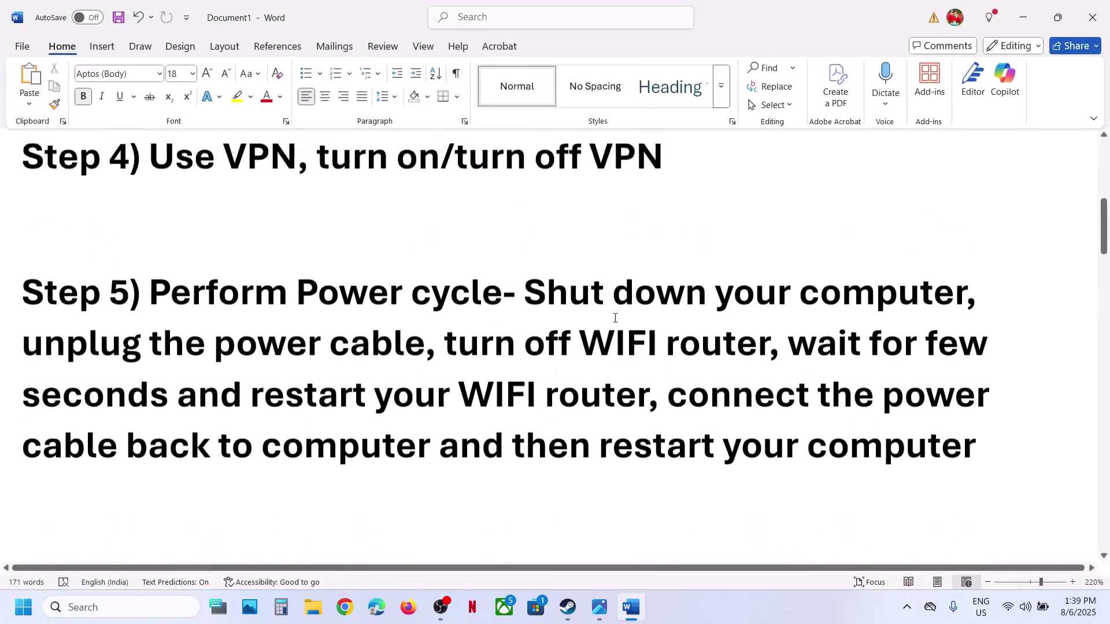
pyautogui.moveTo(525, 327); pyautogui.dragTo(965, 324)
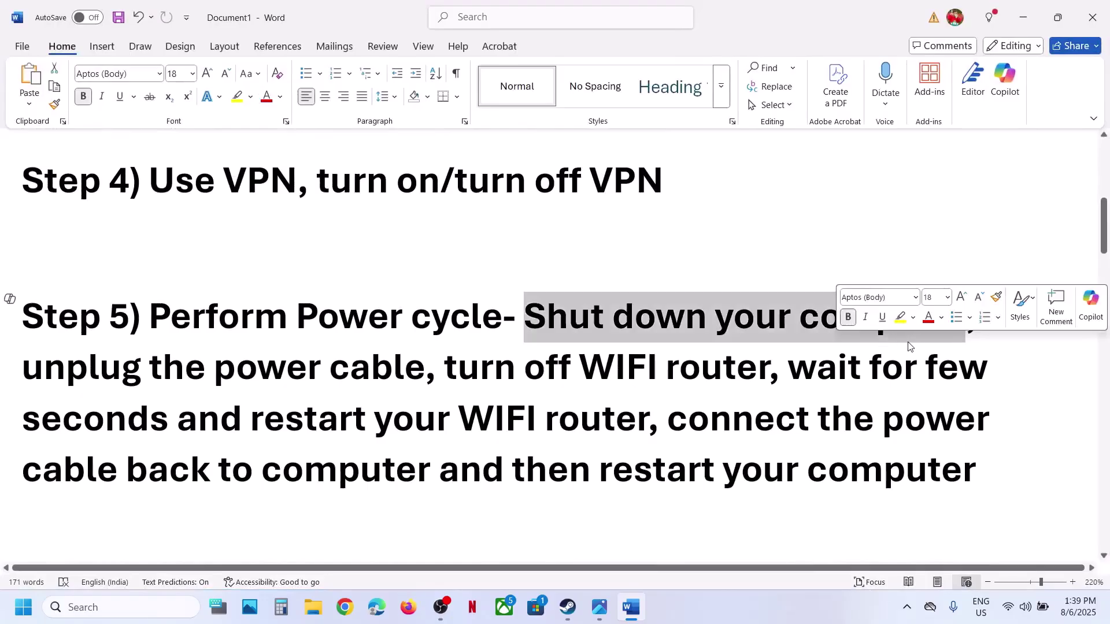
pyautogui.moveTo(38, 371); pyautogui.dragTo(698, 367)
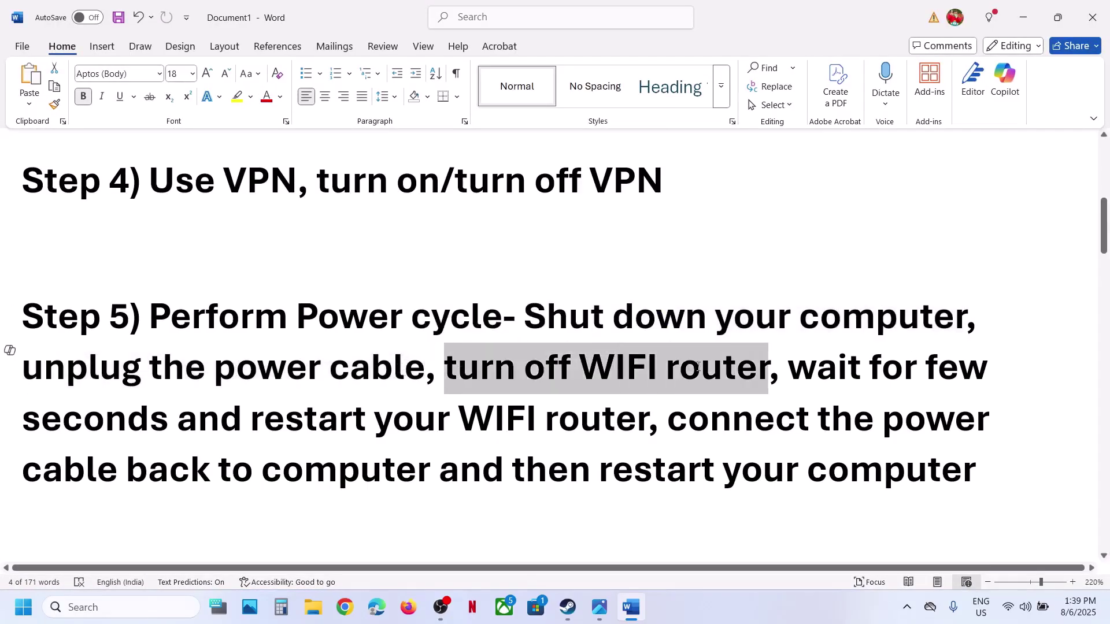
pyautogui.moveTo(788, 368); pyautogui.dragTo(639, 489)
pyautogui.moveTo(513, 469); pyautogui.dragTo(936, 488)
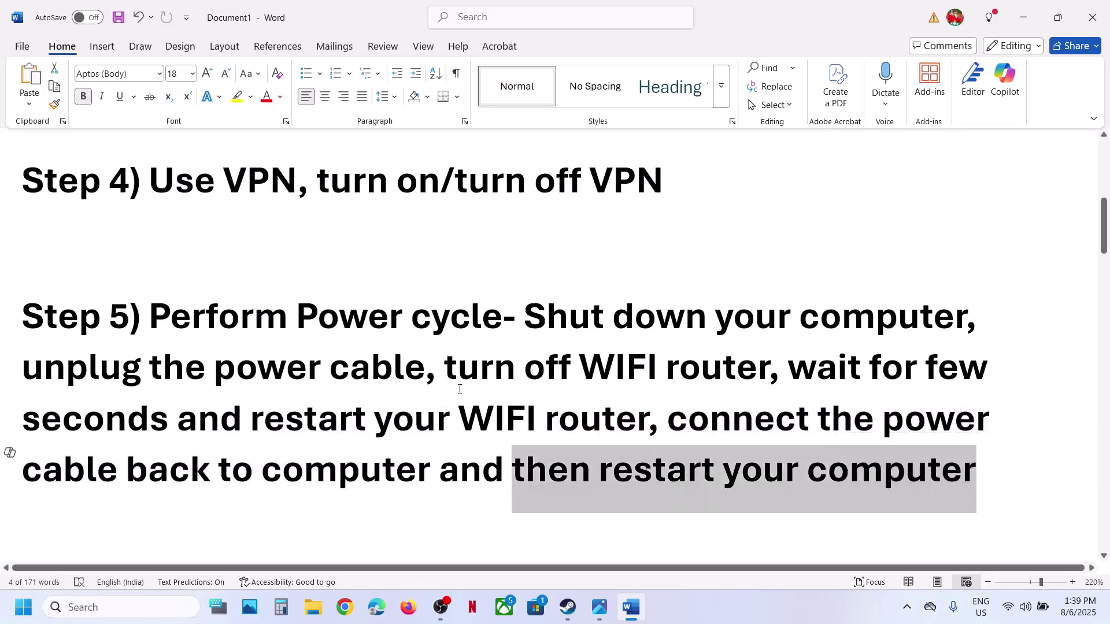
pyautogui.click(323, 376)
pyautogui.scroll(-3, 324, 376)
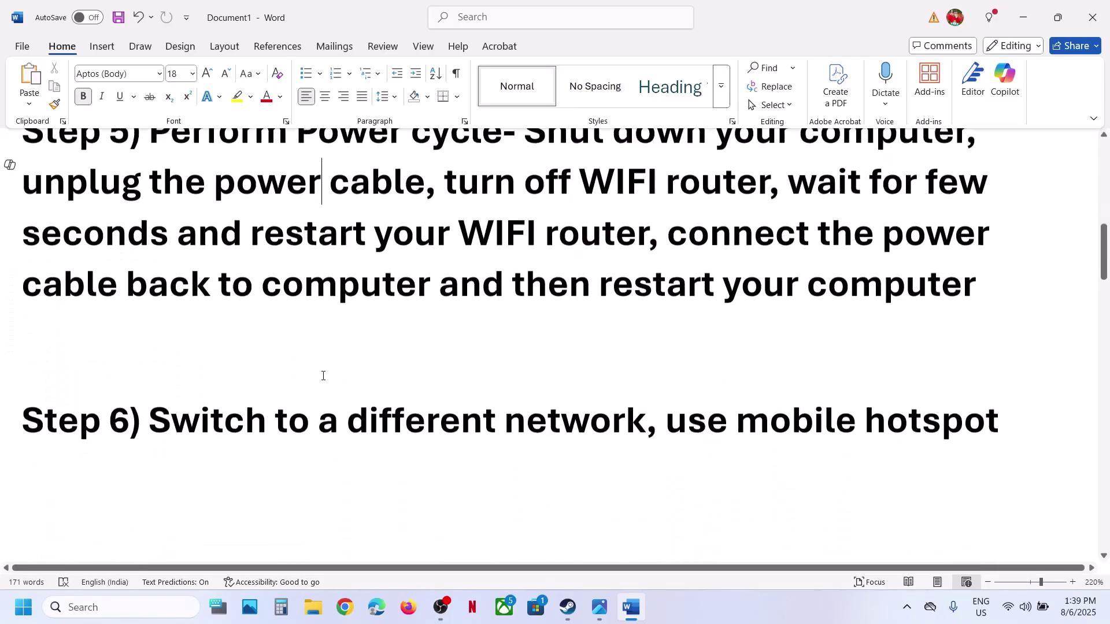
# Following Step 6's switch-network advice, connect the PC's Wi-Fi to G_801-5G.
pyautogui.moveTo(179, 439); pyautogui.dragTo(643, 441)
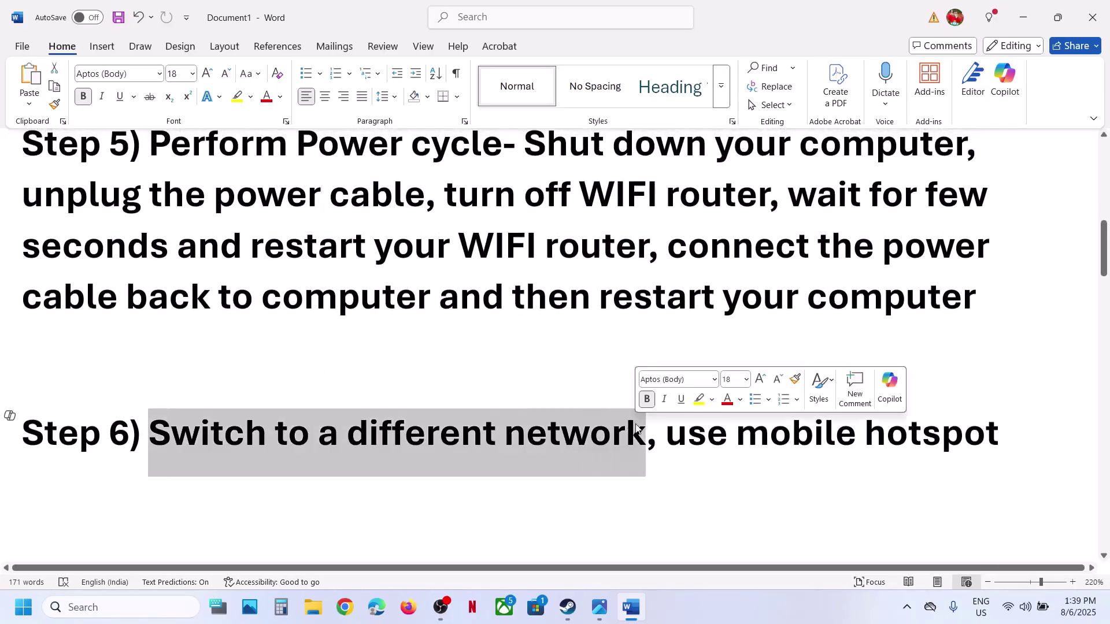
pyautogui.click(1015, 614)
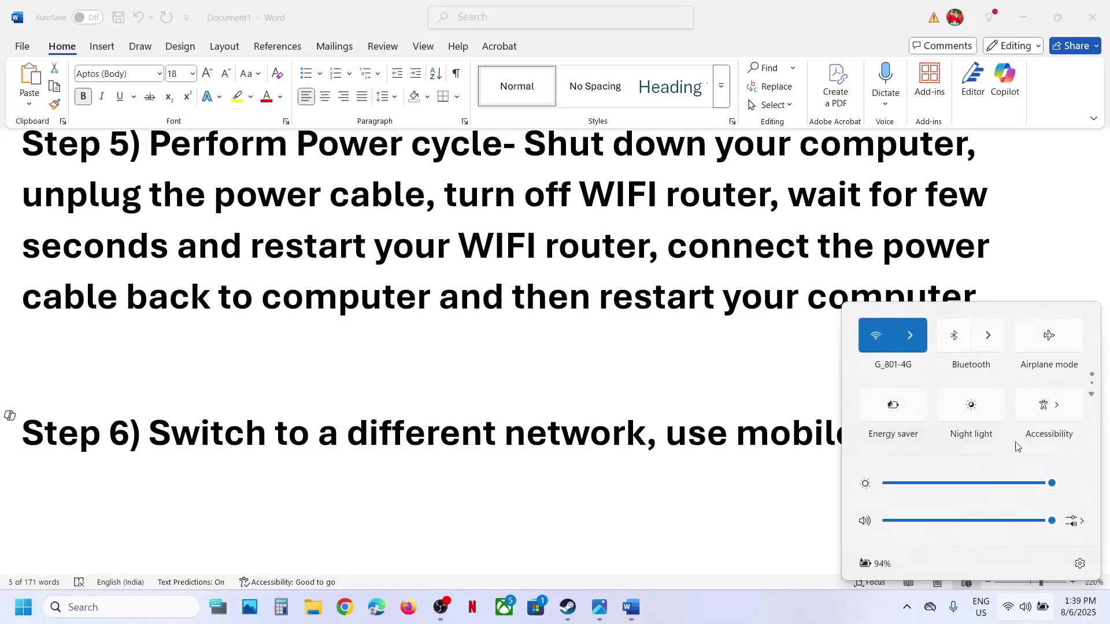
pyautogui.click(910, 336)
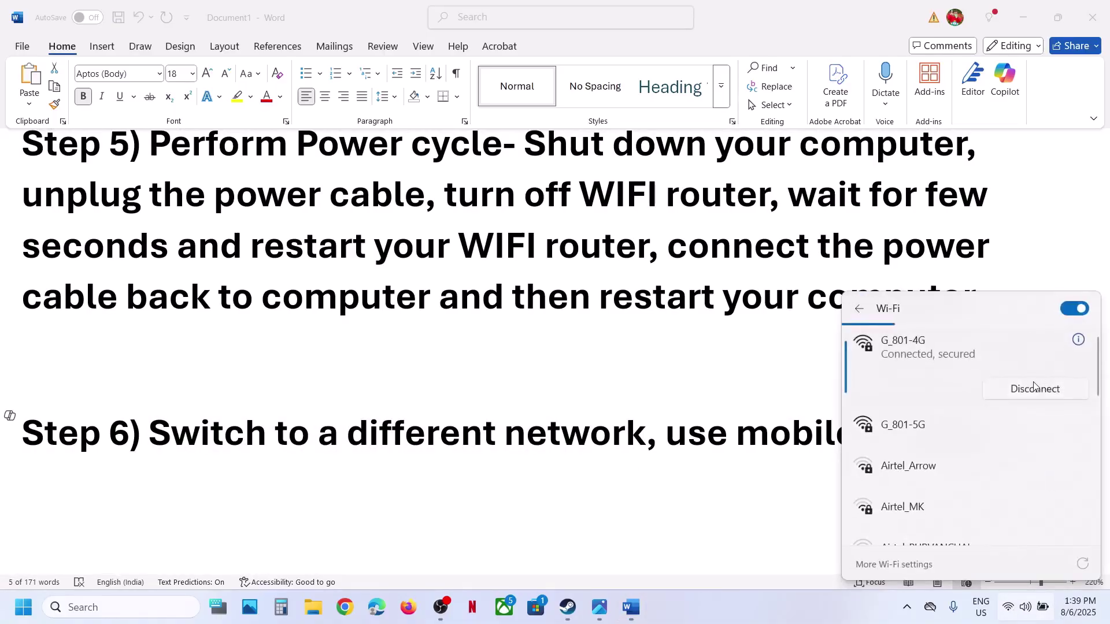
pyautogui.click(935, 425)
pyautogui.click(1020, 454)
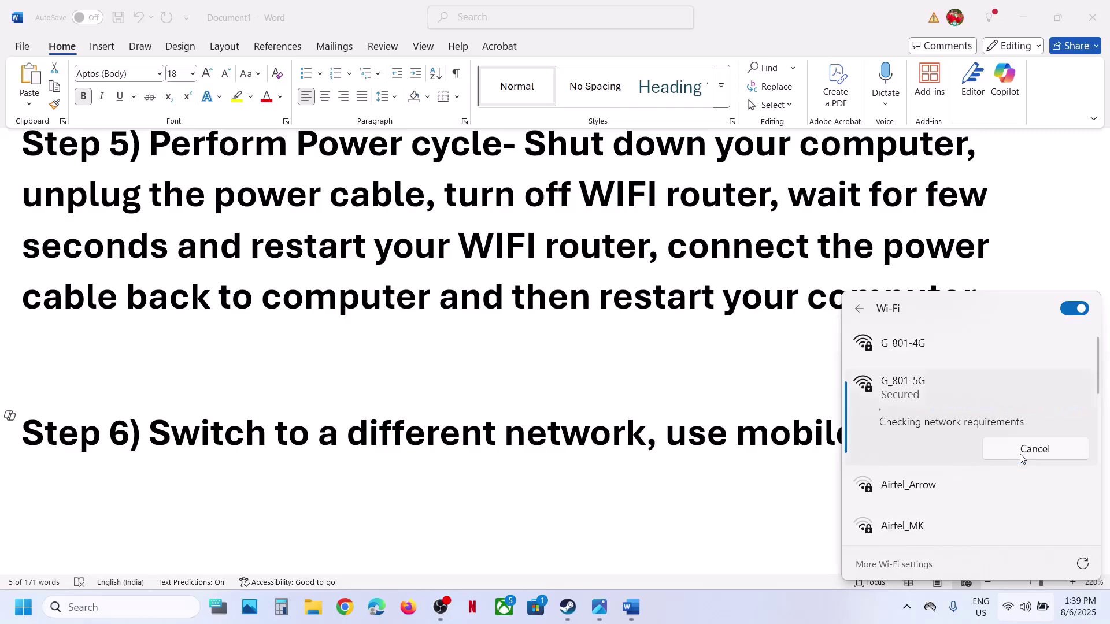
# Close the Wi-Fi flyout and review Step 6's 'use mobile hotspot' advice.
pyautogui.click(769, 426)
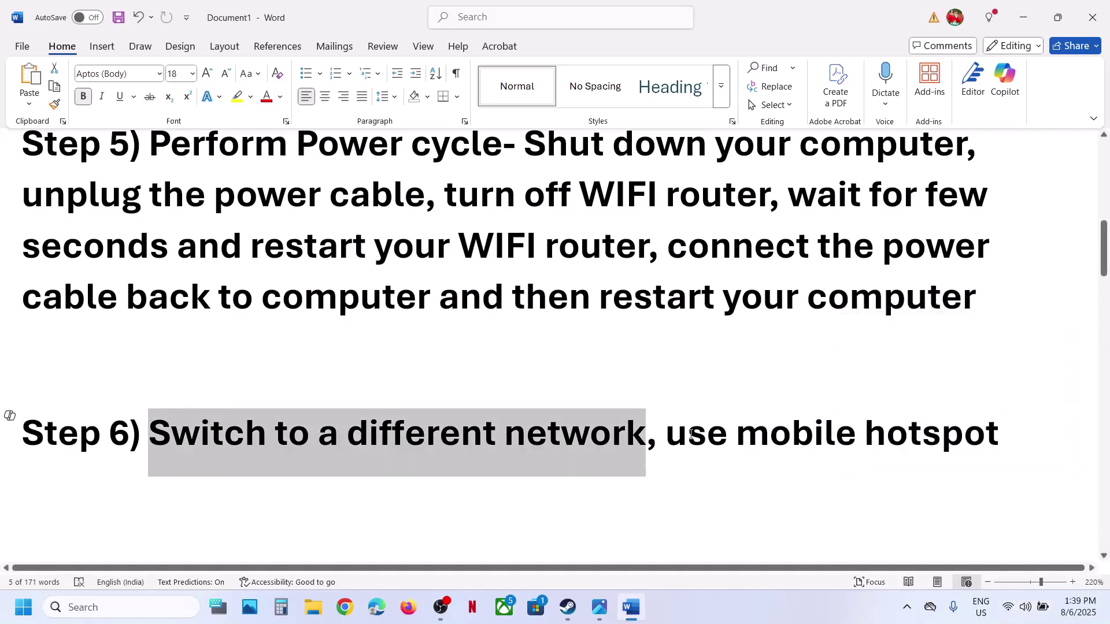
pyautogui.moveTo(692, 434); pyautogui.dragTo(996, 436)
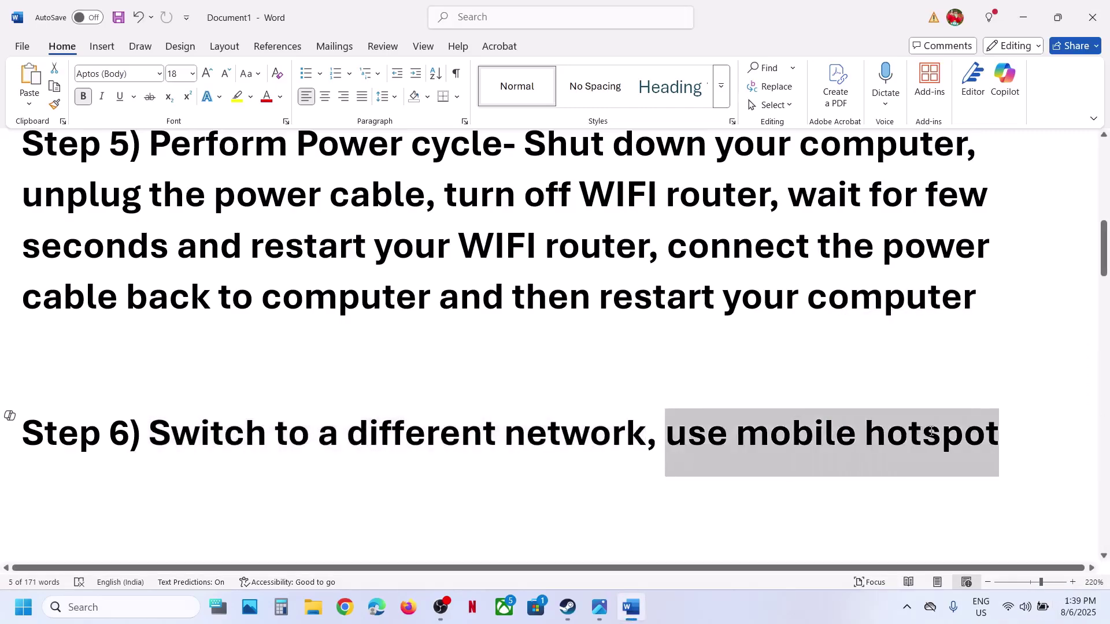
pyautogui.click(855, 439)
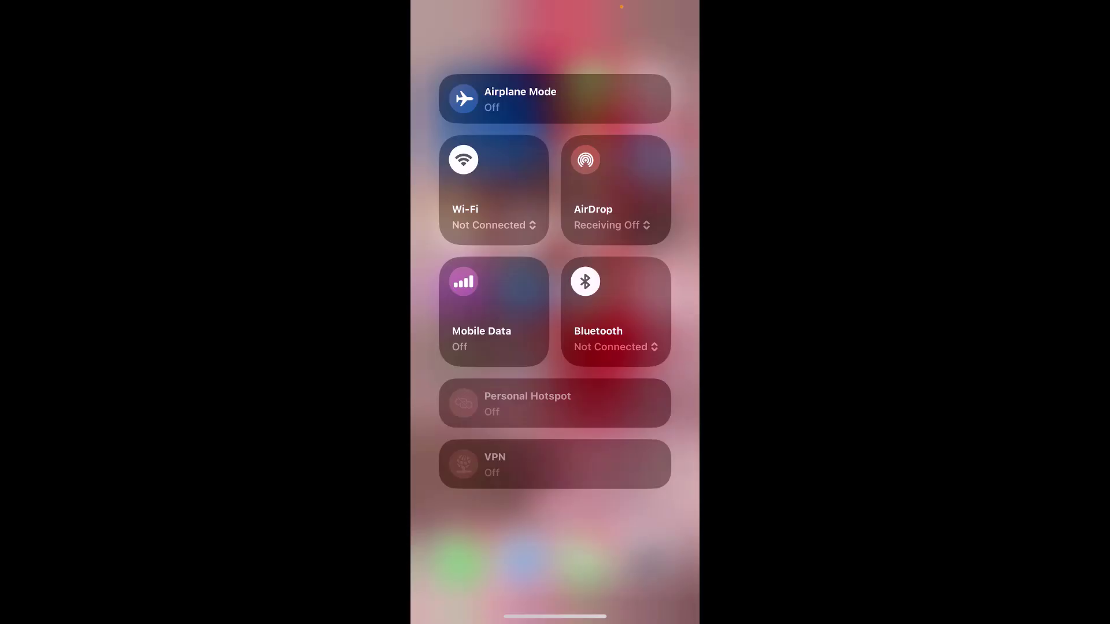
# Enable the iPhone's Mobile Data and Personal Hotspot, then connect the PC's Wi-Fi to iPhone 13.
pyautogui.click(463, 282)
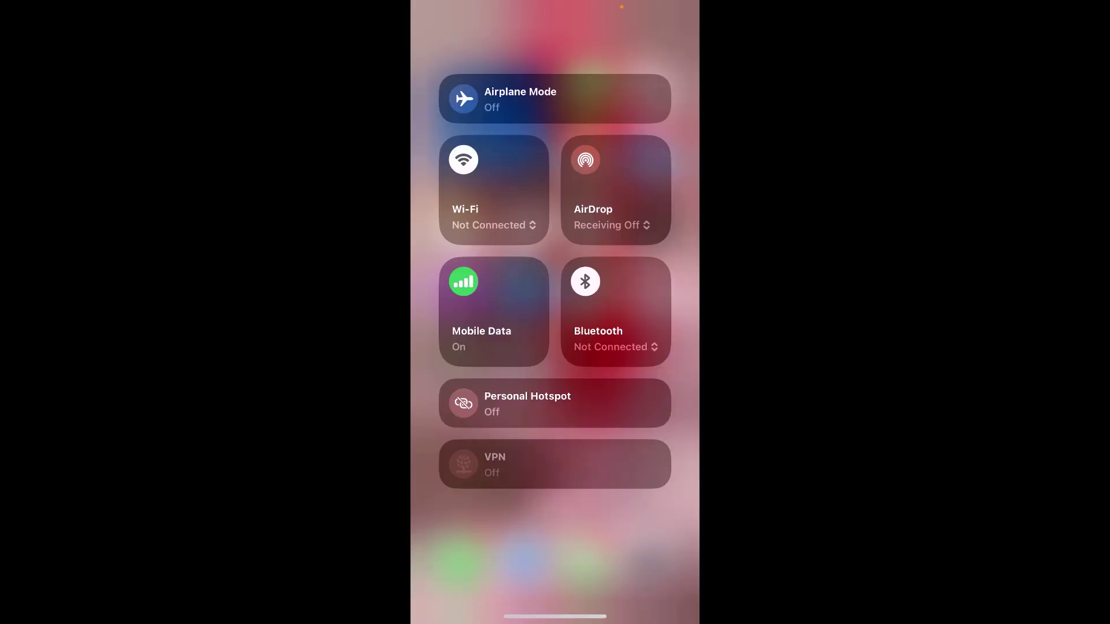
pyautogui.click(463, 403)
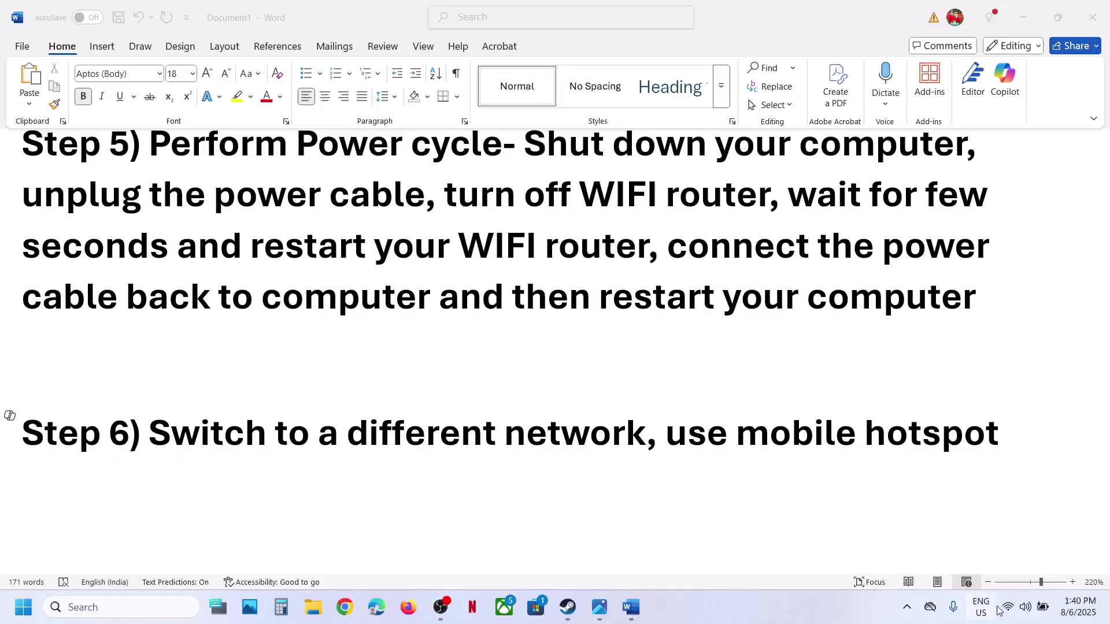
pyautogui.click(1025, 607)
pyautogui.click(913, 341)
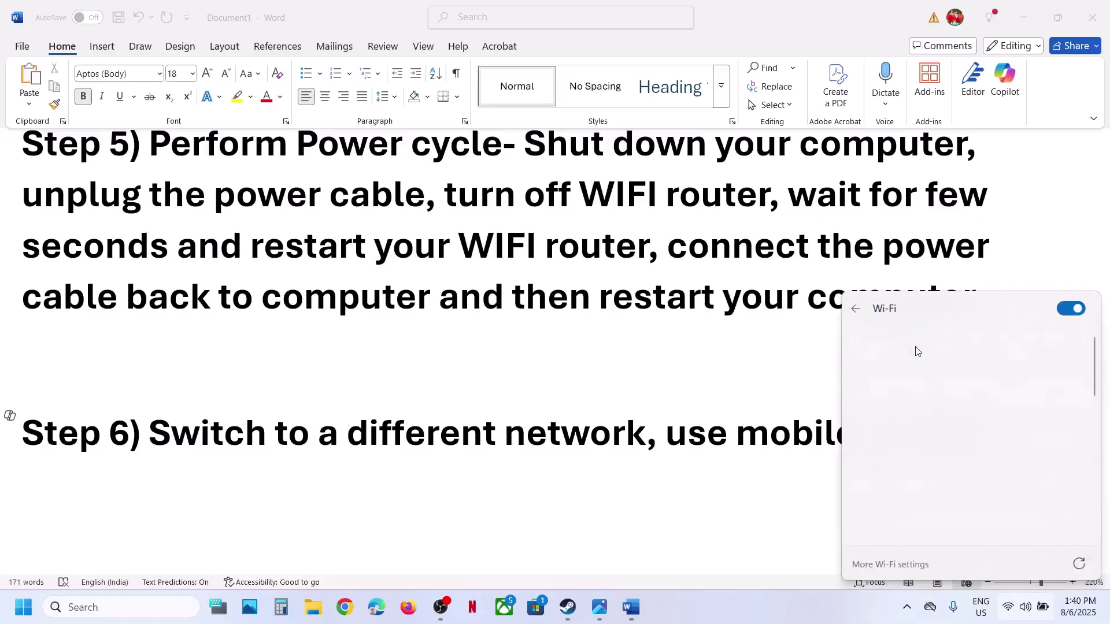
pyautogui.click(935, 429)
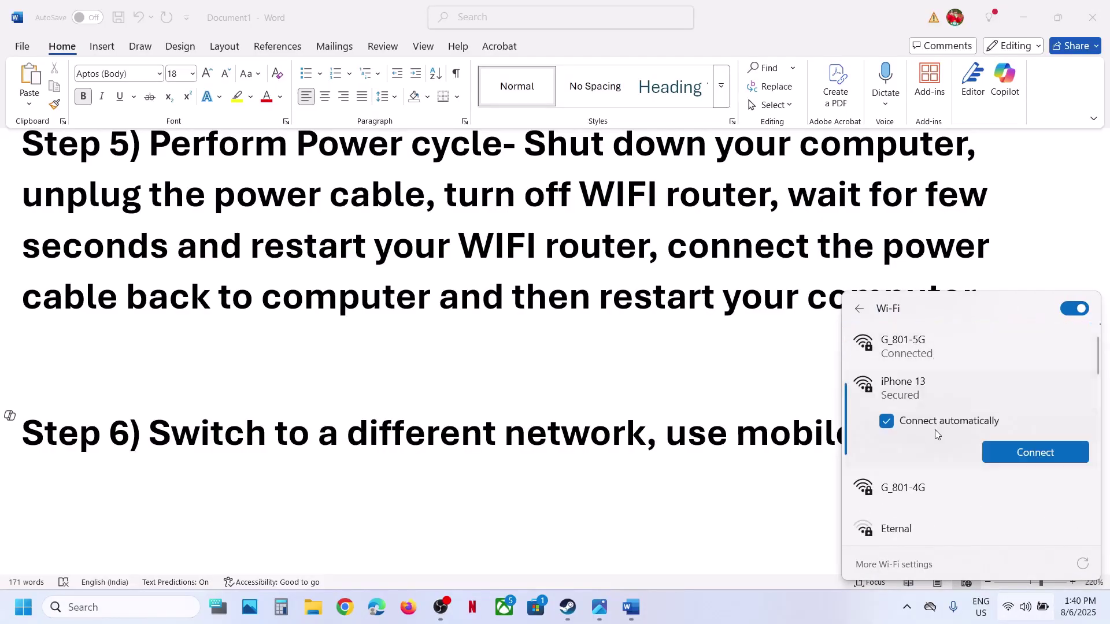
pyautogui.click(1011, 450)
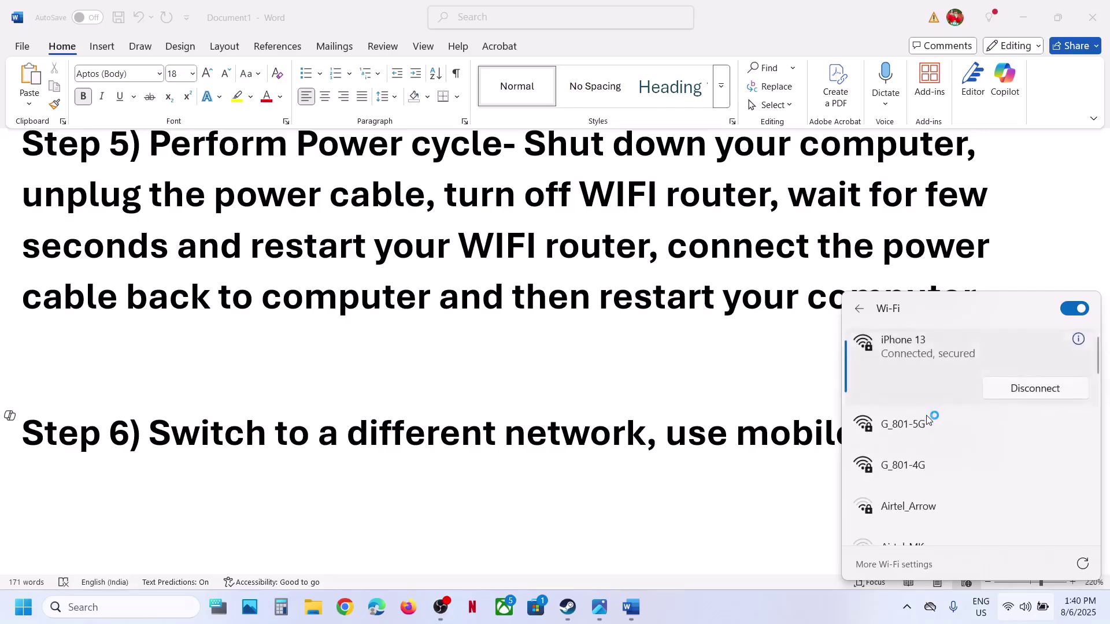
pyautogui.click(683, 448)
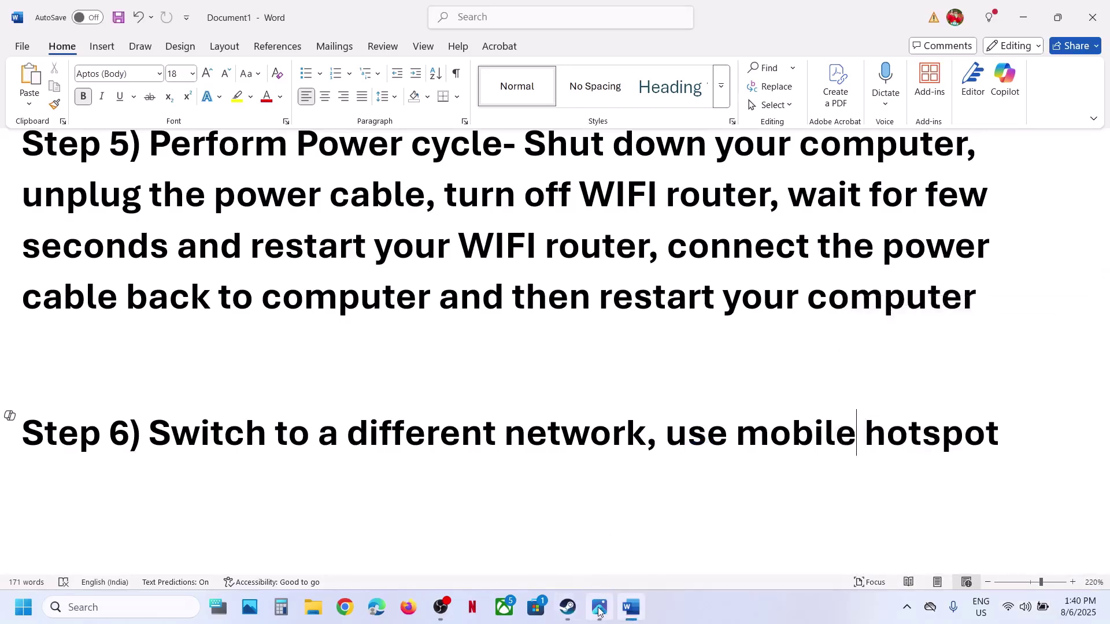
# Scroll Word to Step 7 and read 'Allow the game exe to antivirus program'.
pyautogui.click(631, 605)
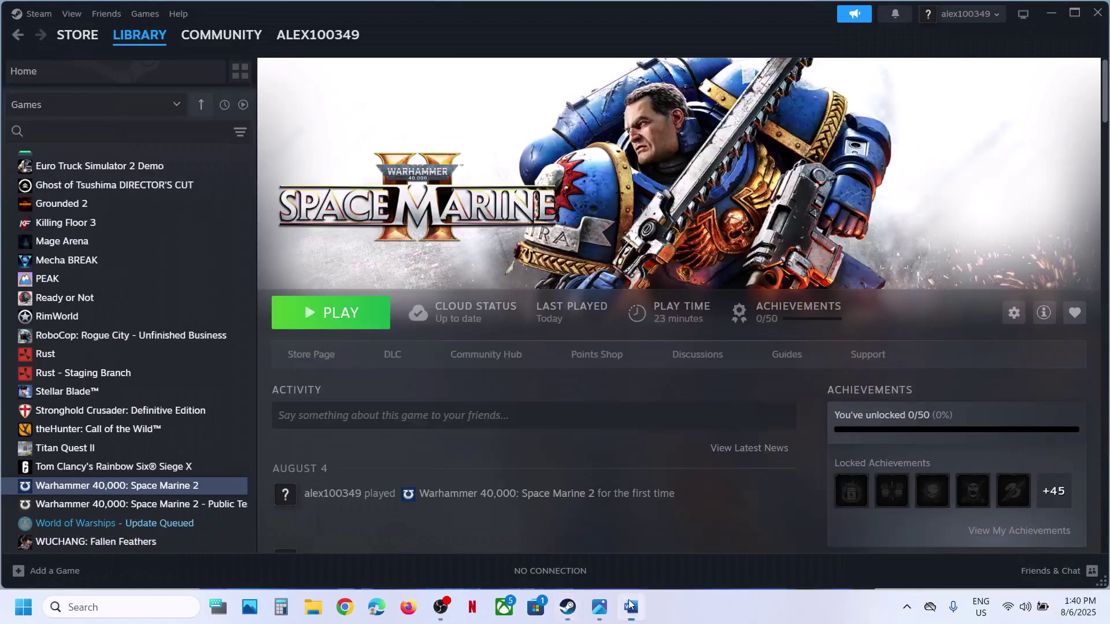
pyautogui.click(630, 605)
pyautogui.scroll(-3, 485, 417)
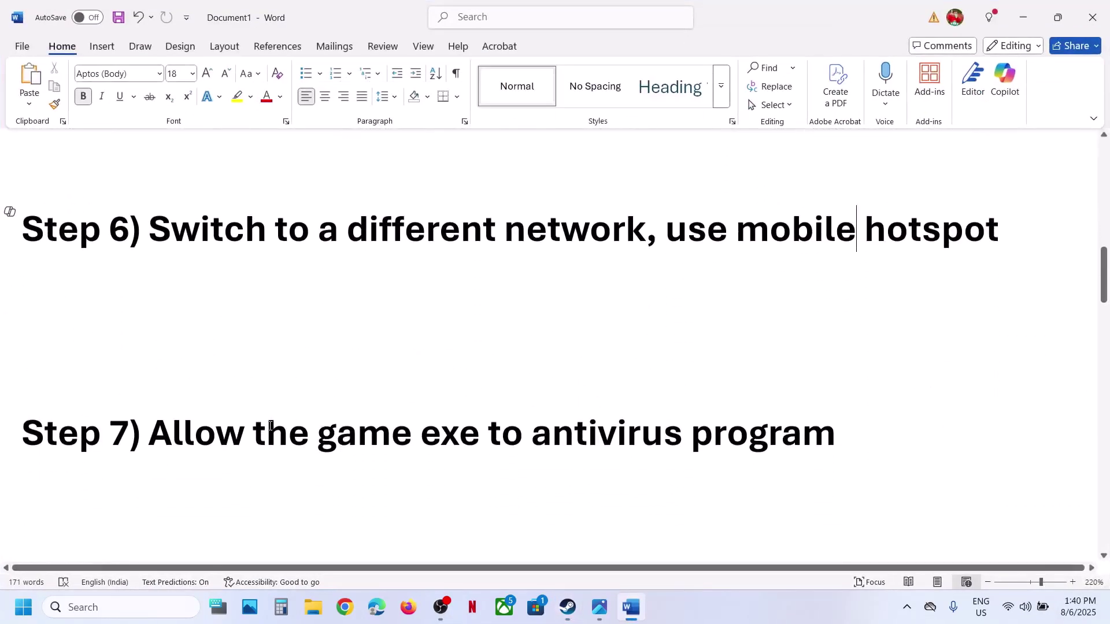
pyautogui.moveTo(270, 426); pyautogui.dragTo(820, 446)
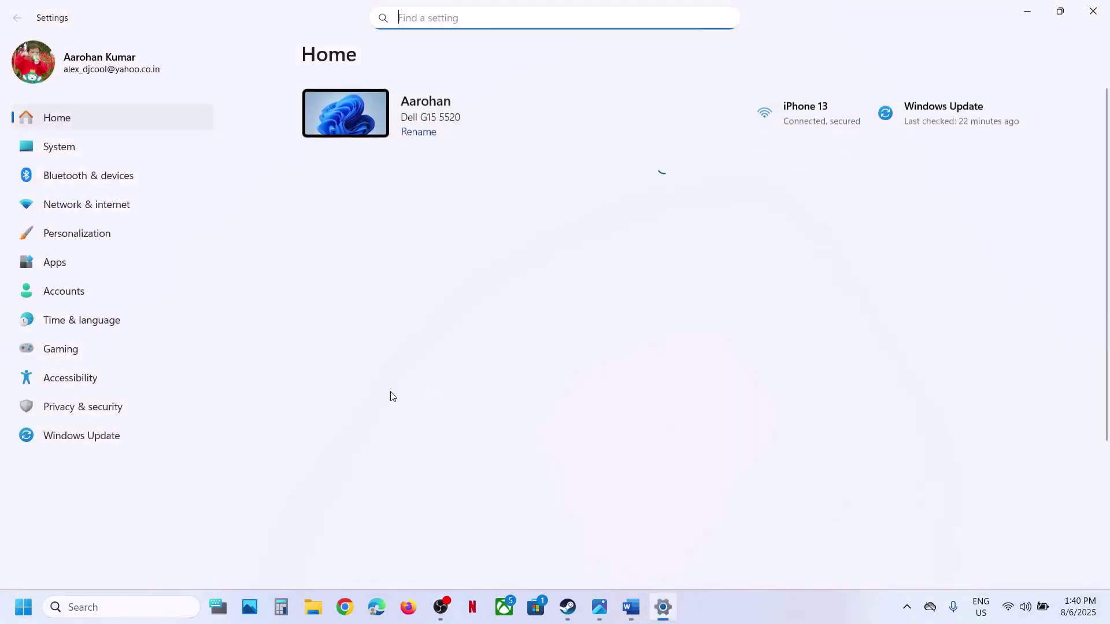
# Go from Privacy & security through Windows Security's Virus & threat protection to Manage ransomware protection.
pyautogui.click(92, 413)
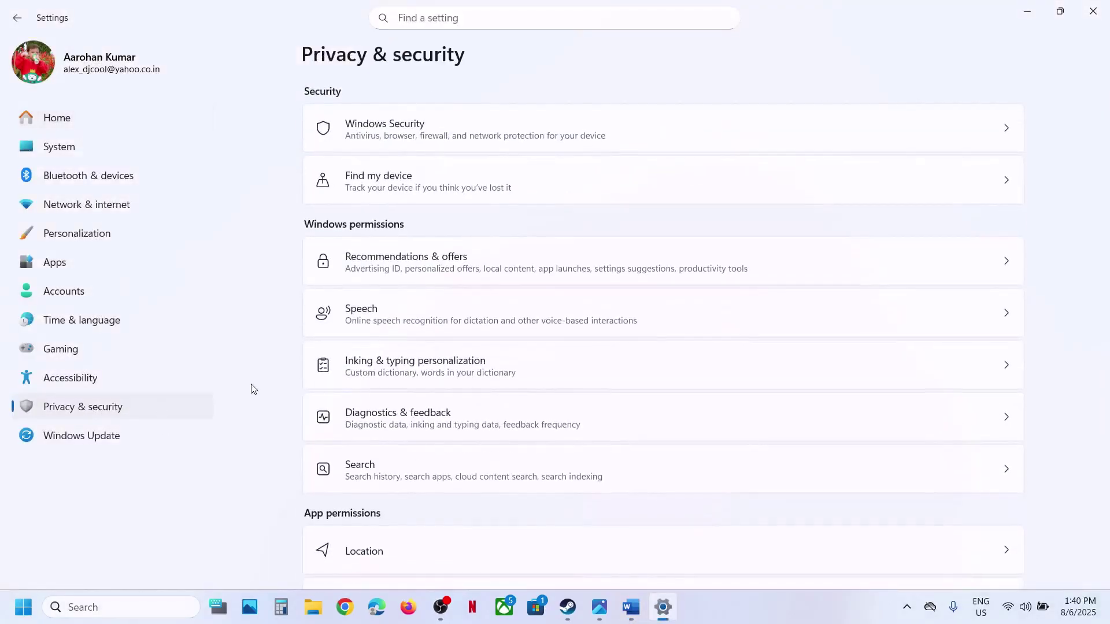
pyautogui.click(519, 137)
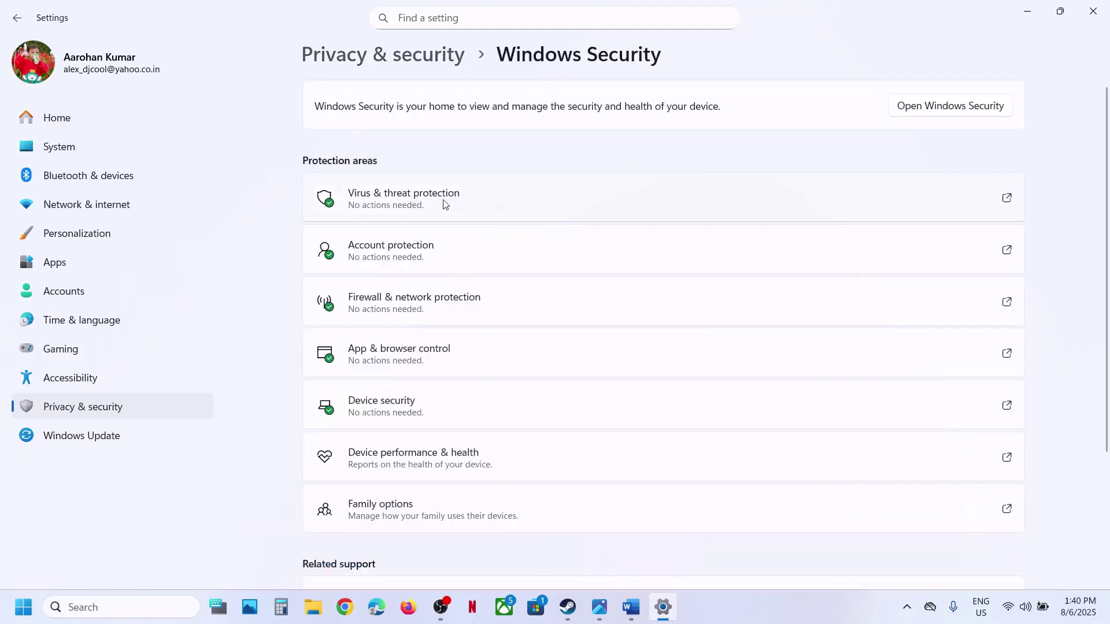
pyautogui.click(444, 203)
pyautogui.scroll(-5, 426, 352)
pyautogui.click(324, 539)
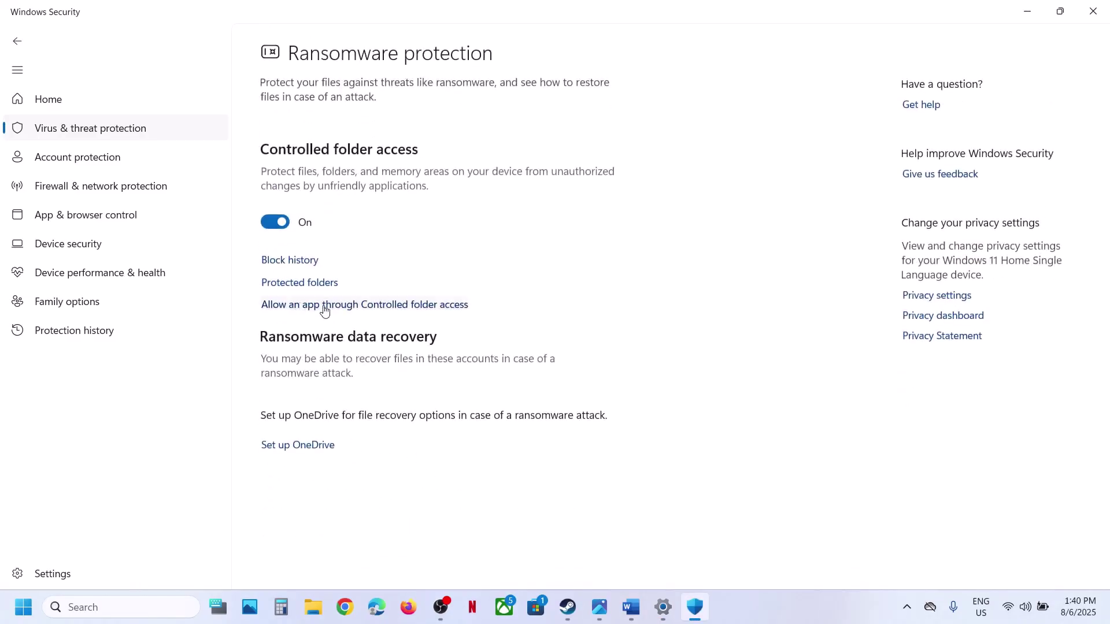
# Allow the Warhammer 40000 Space Marine 2 game exe through Controlled folder access.
pyautogui.click(324, 308)
pyautogui.click(481, 418)
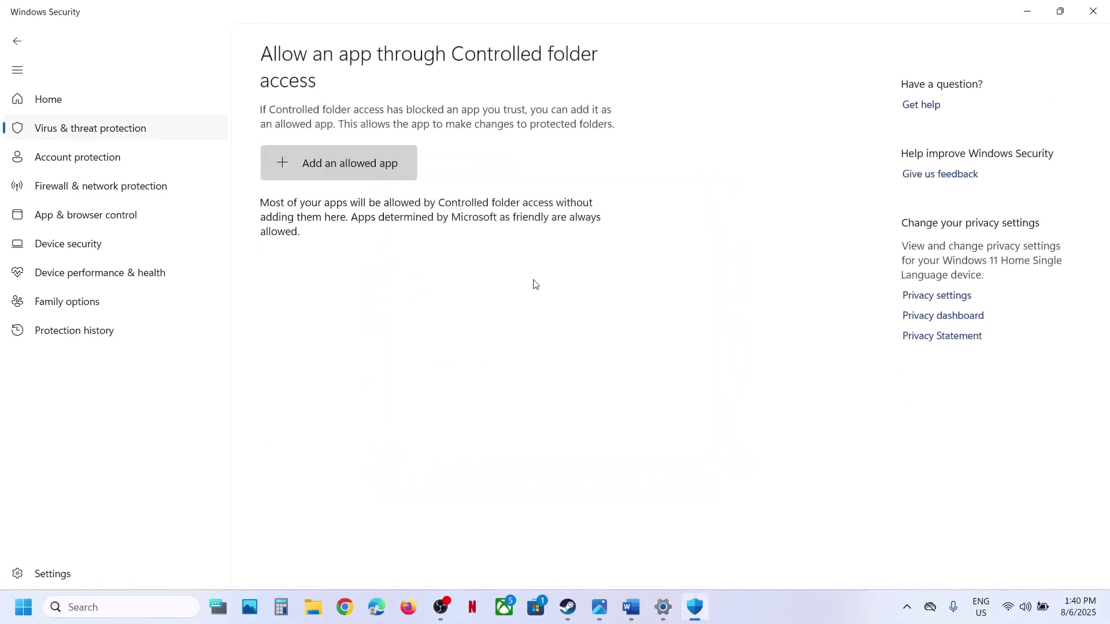
pyautogui.scroll(-2, 535, 284)
pyautogui.click(358, 55)
pyautogui.click(342, 103)
pyautogui.click(423, 41)
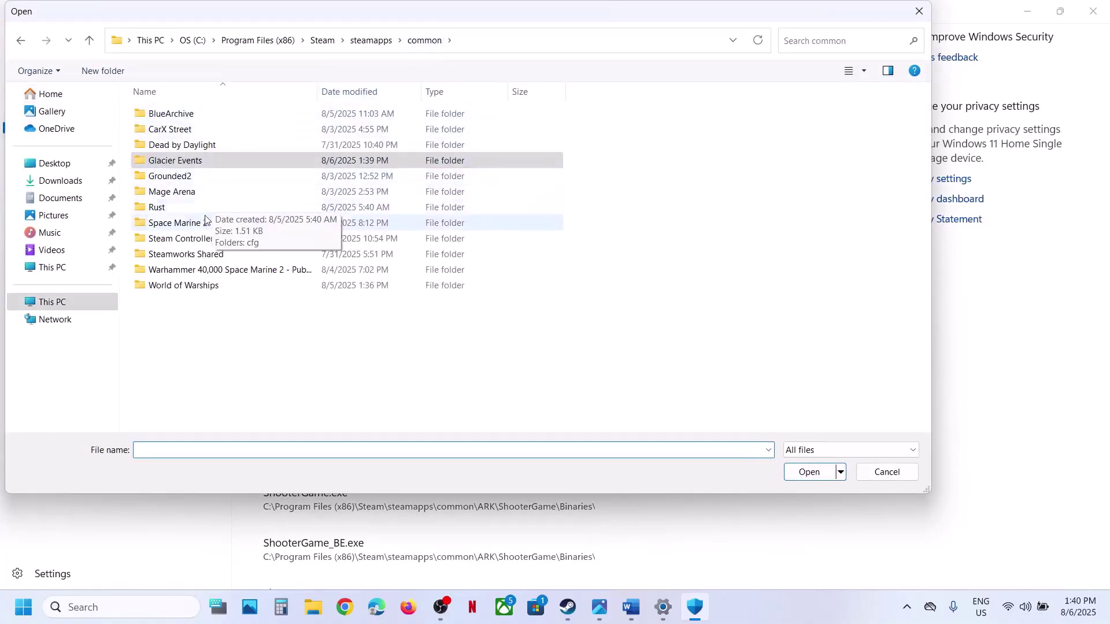
pyautogui.doubleClick(205, 222)
pyautogui.click(546, 40)
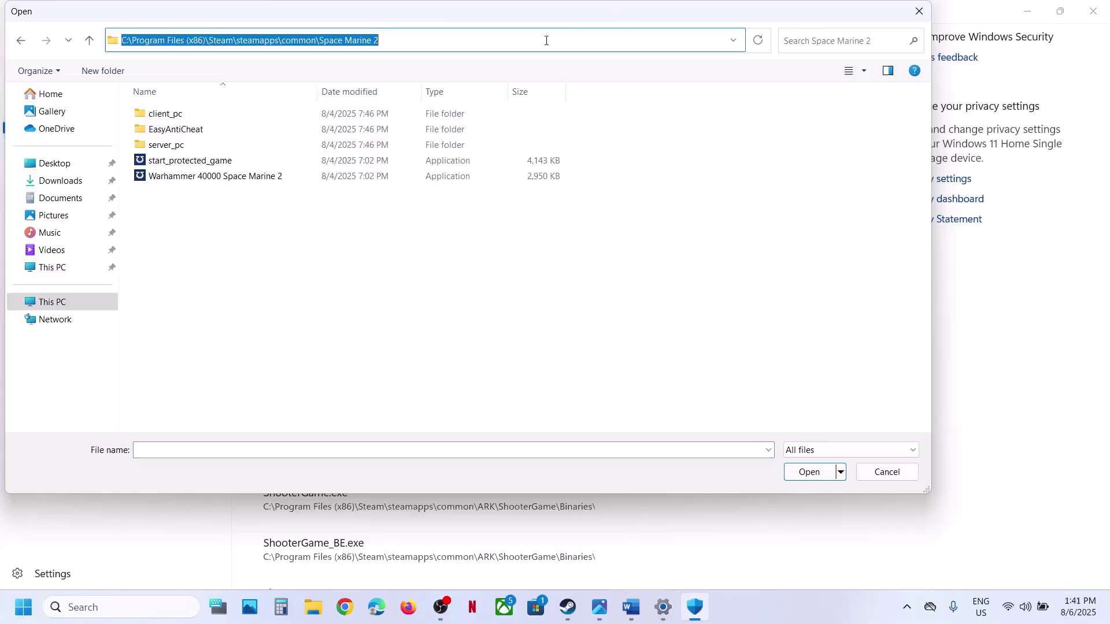
pyautogui.click(187, 177)
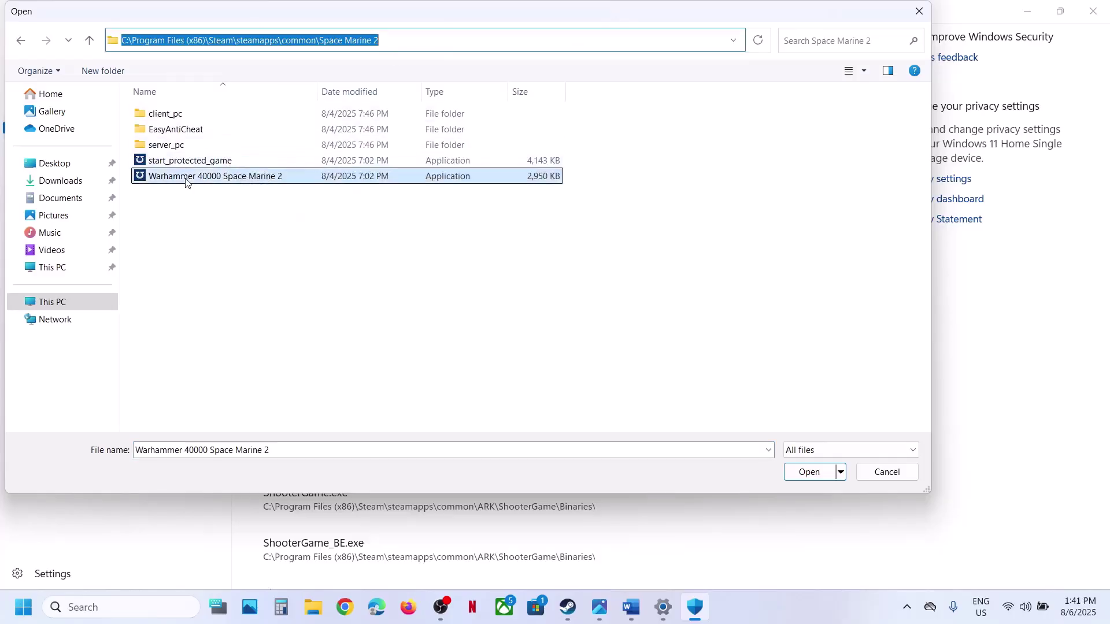
pyautogui.click(789, 469)
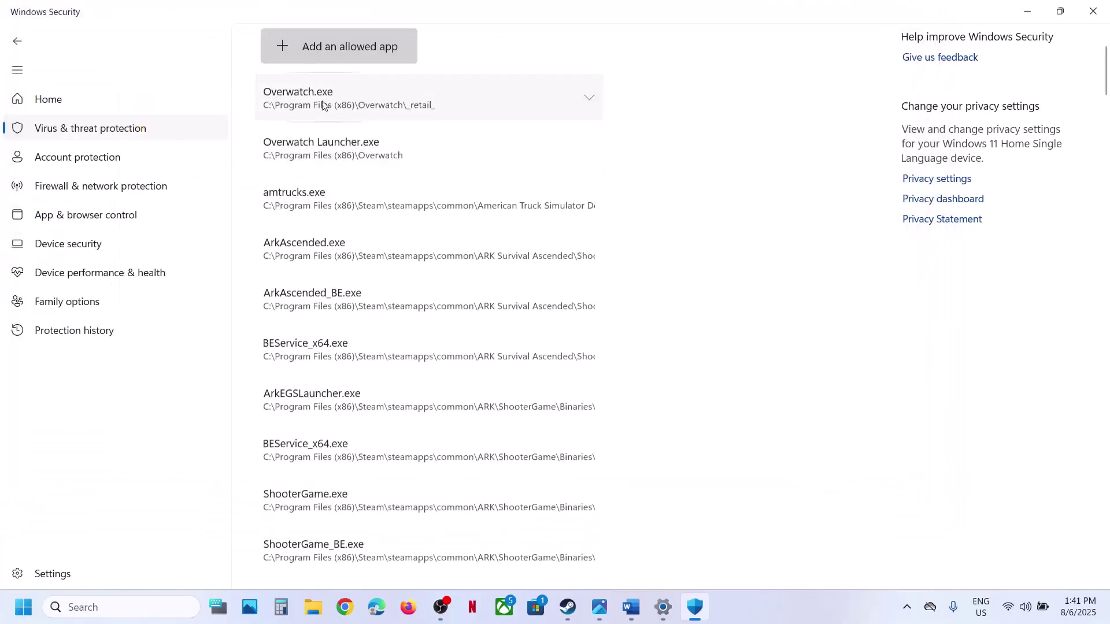
# Add start_protected_game as another allowed app.
pyautogui.click(326, 58)
pyautogui.click(327, 104)
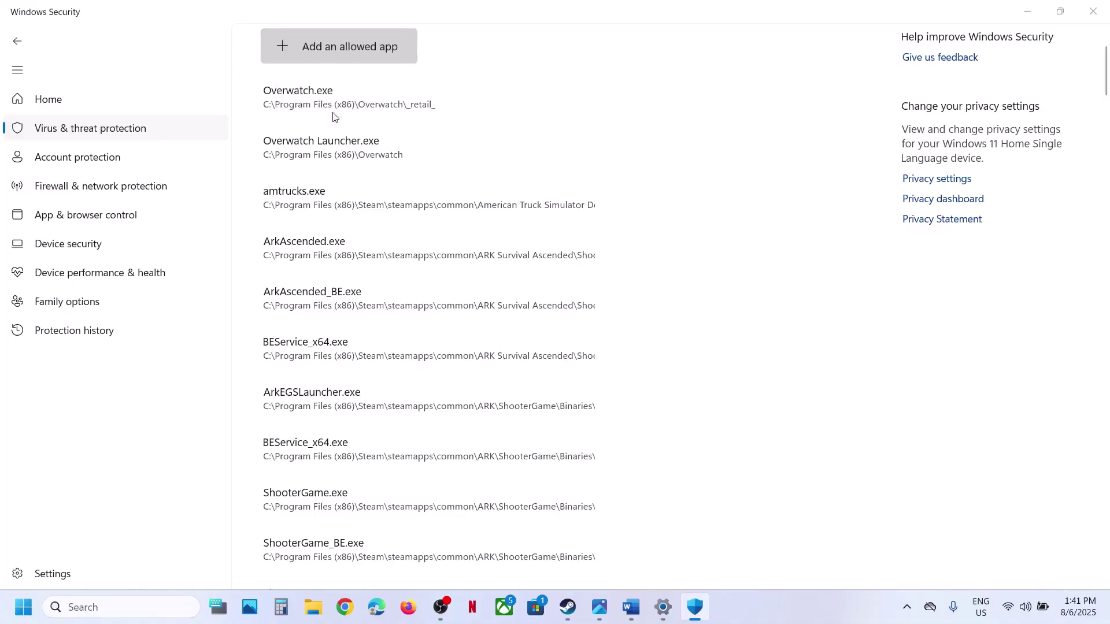
pyautogui.click(198, 163)
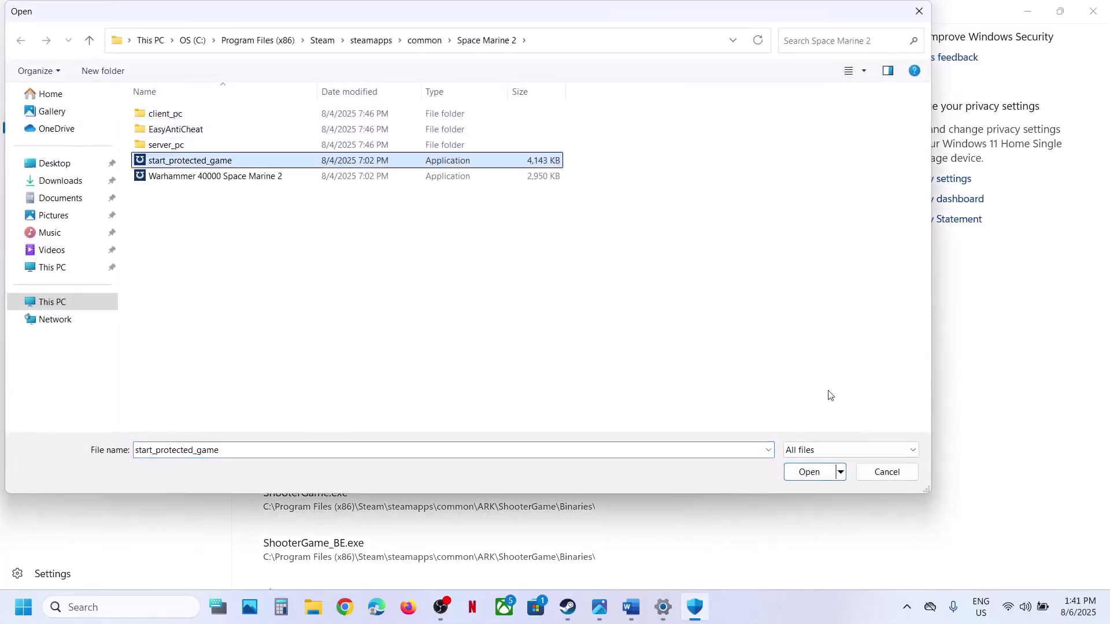
pyautogui.click(805, 472)
# Add EasyAntiCheat_EOS_Setup from the EasyAntiCheat folder as an allowed app.
pyautogui.click(373, 51)
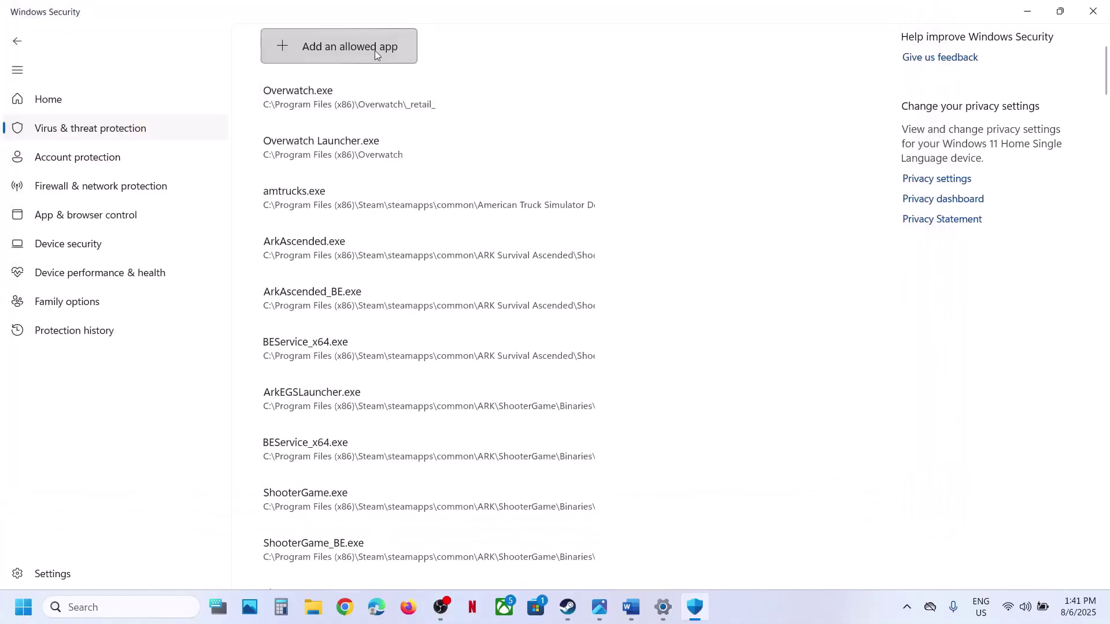
pyautogui.click(342, 103)
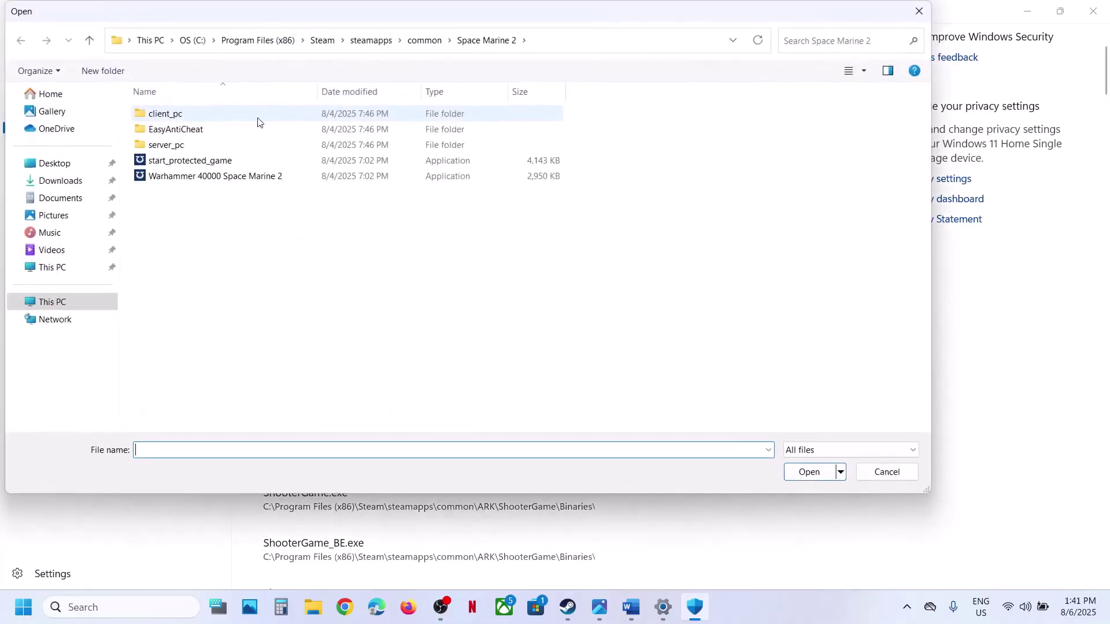
pyautogui.doubleClick(179, 129)
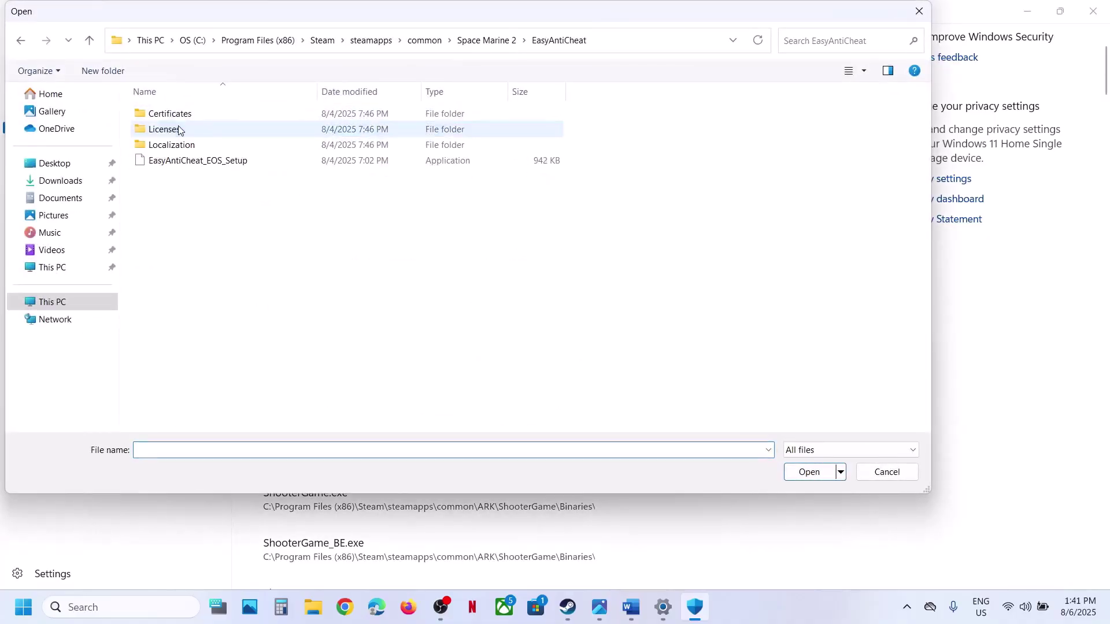
pyautogui.click(196, 161)
pyautogui.click(796, 475)
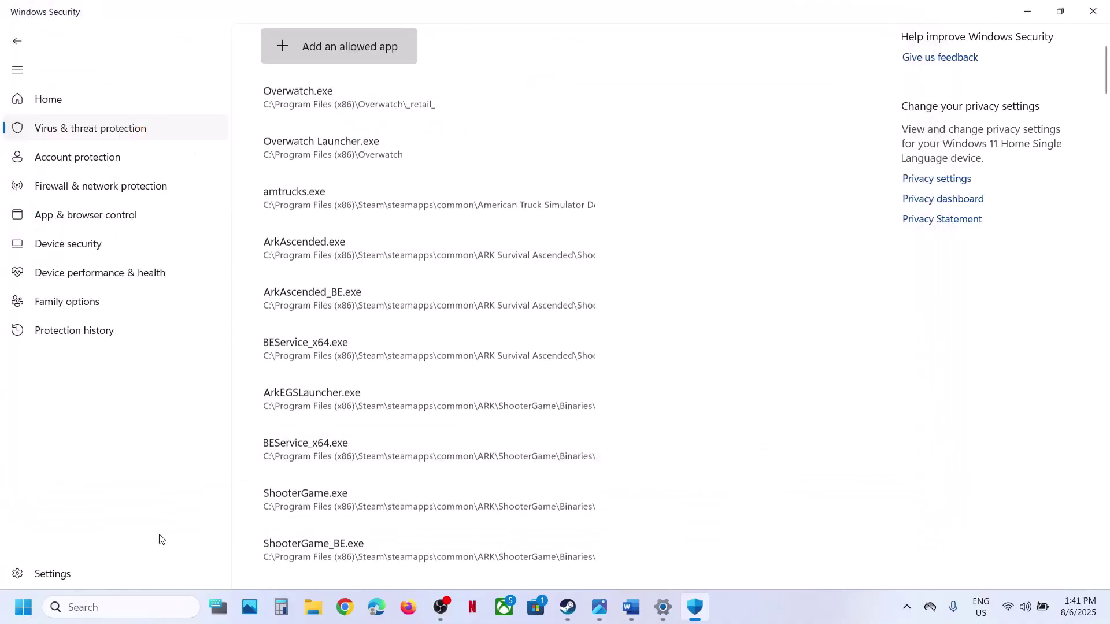
# Open Windows Defender Firewall via Control Panel's System and Security.
pyautogui.click(86, 615)
pyautogui.write('control')
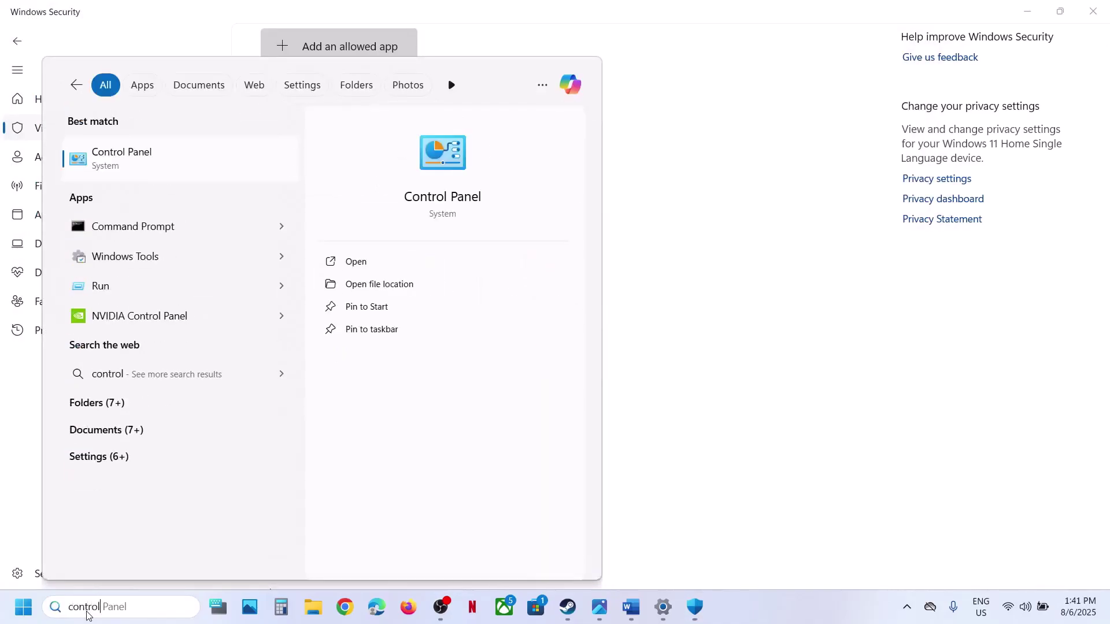
pyautogui.press('Return')
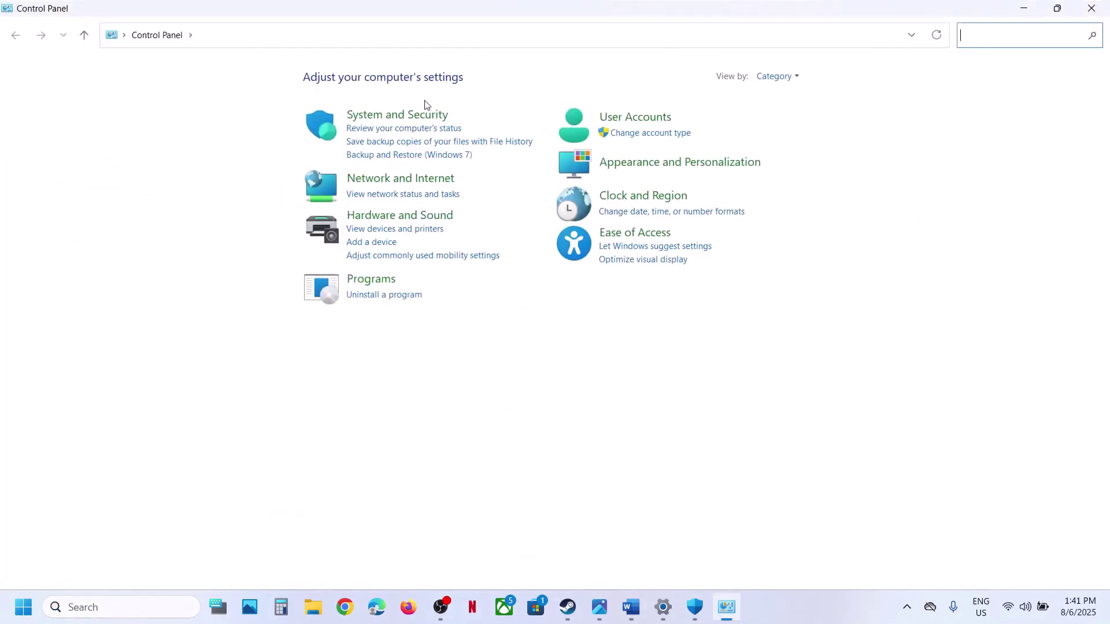
pyautogui.click(426, 116)
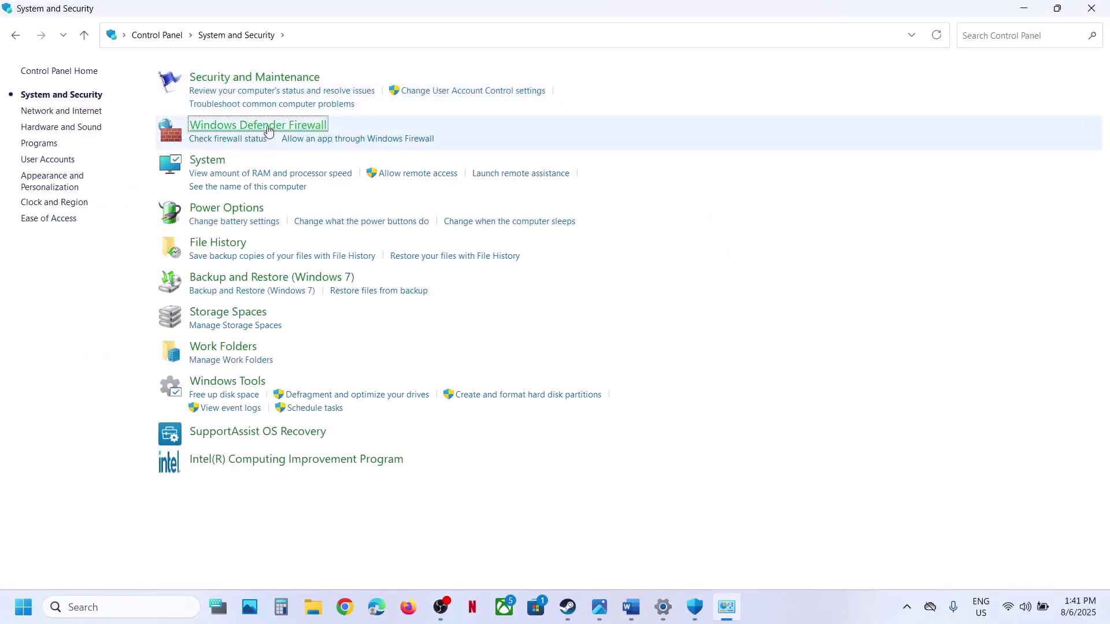
pyautogui.click(269, 132)
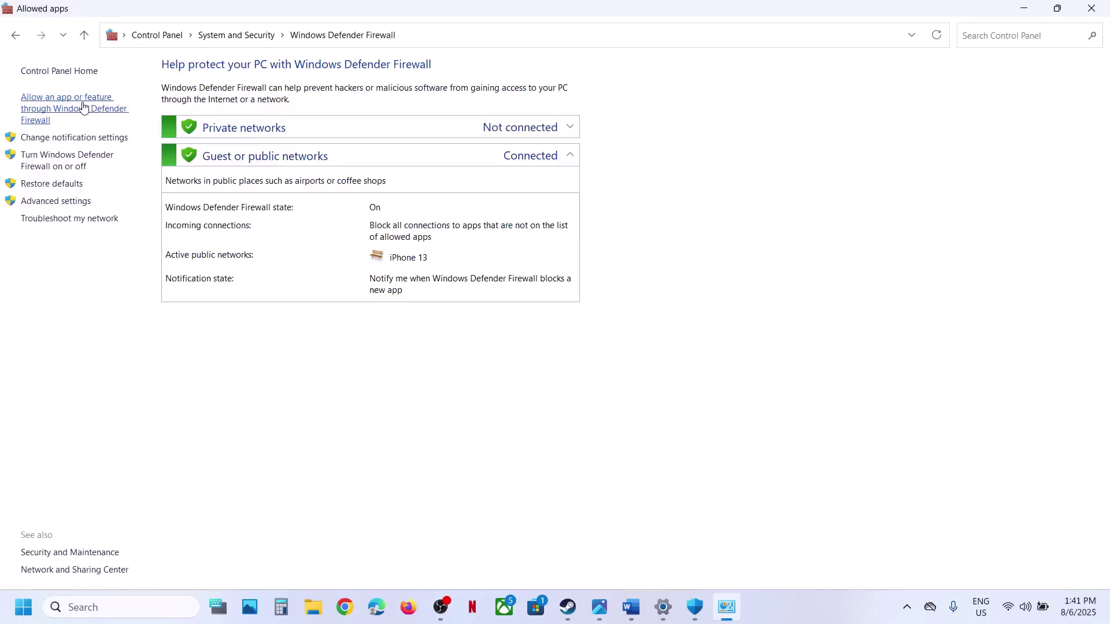
# Add start_protected_game from the Space Marine 2 folder to the firewall's allowed apps.
pyautogui.click(84, 107)
pyautogui.click(720, 115)
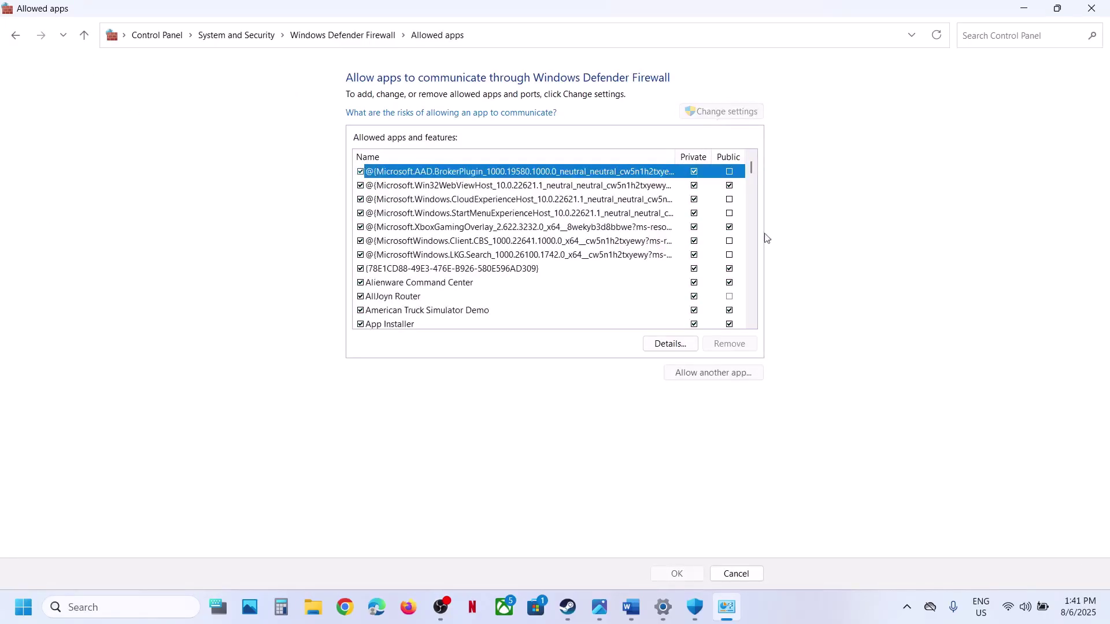
pyautogui.click(743, 376)
pyautogui.click(648, 368)
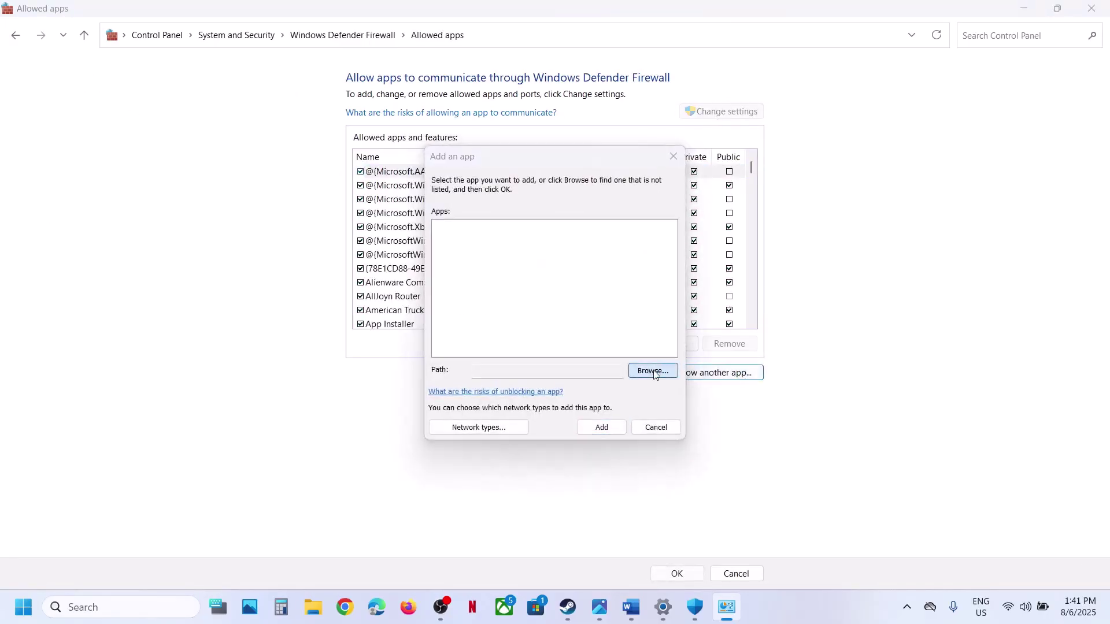
pyautogui.click(577, 208)
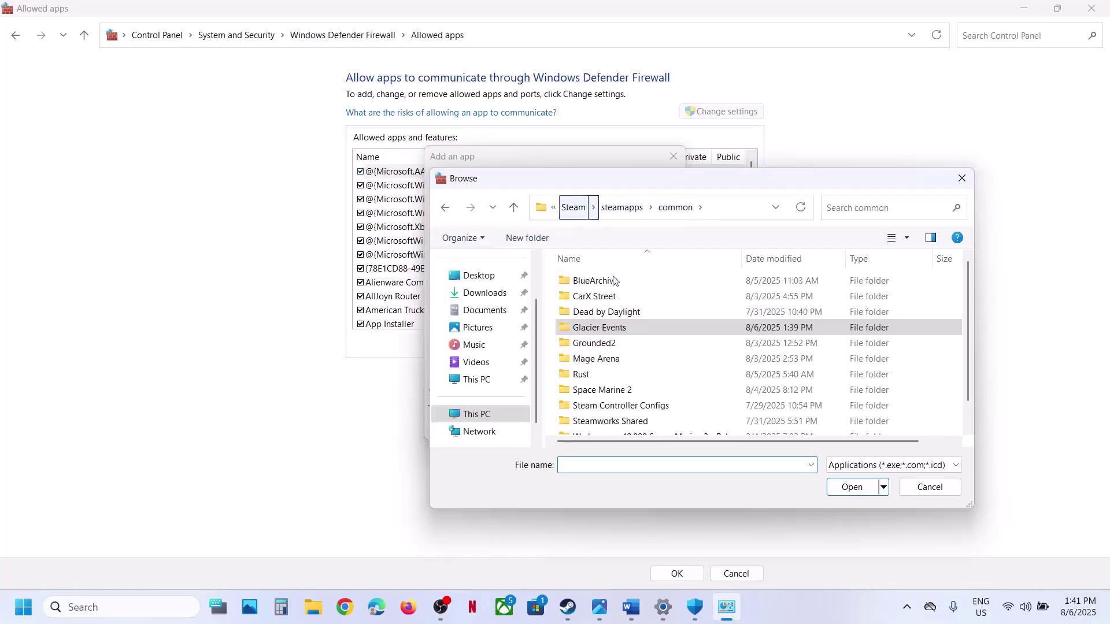
pyautogui.click(617, 393)
pyautogui.doubleClick(616, 395)
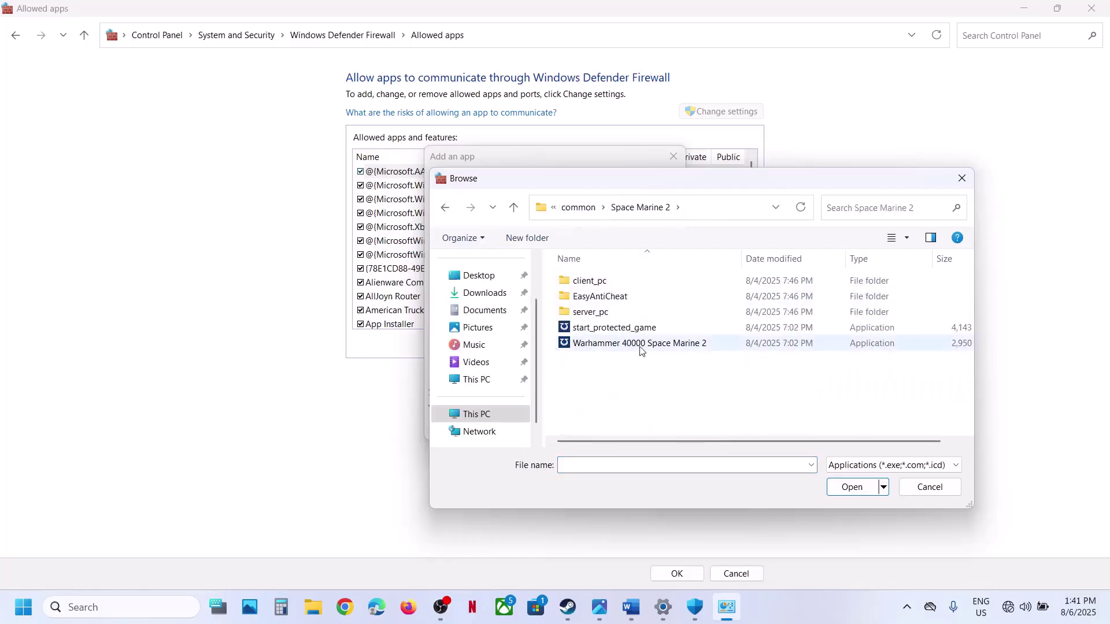
pyautogui.click(609, 331)
pyautogui.click(861, 491)
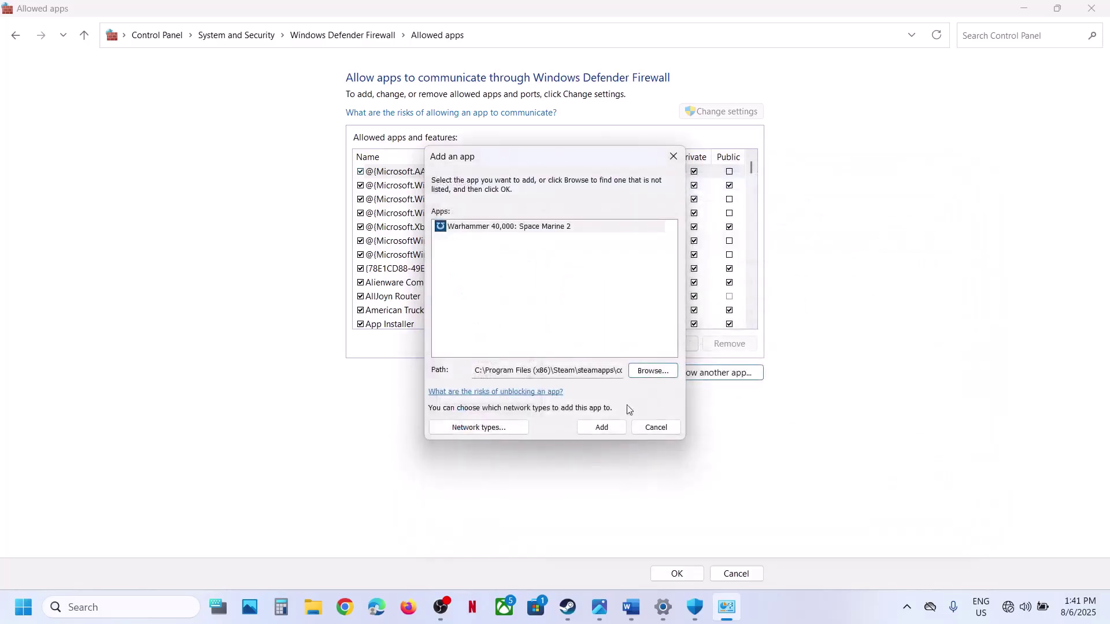
pyautogui.click(597, 429)
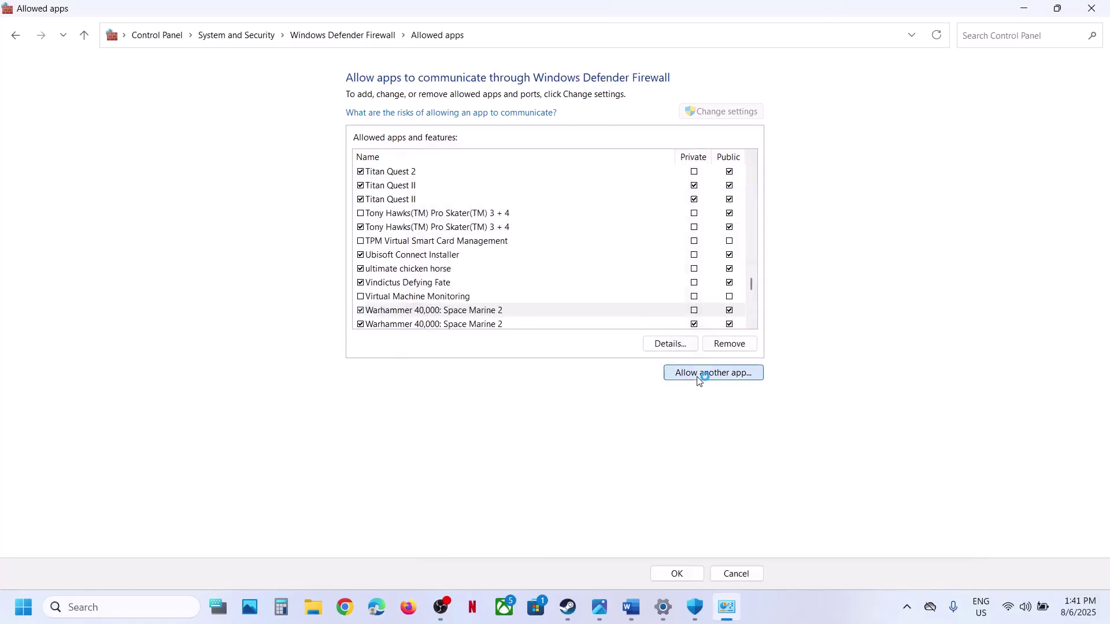
# Try adding the Warhammer 40000 Space Marine 2 exe and dismiss the already-in-list error.
pyautogui.click(648, 371)
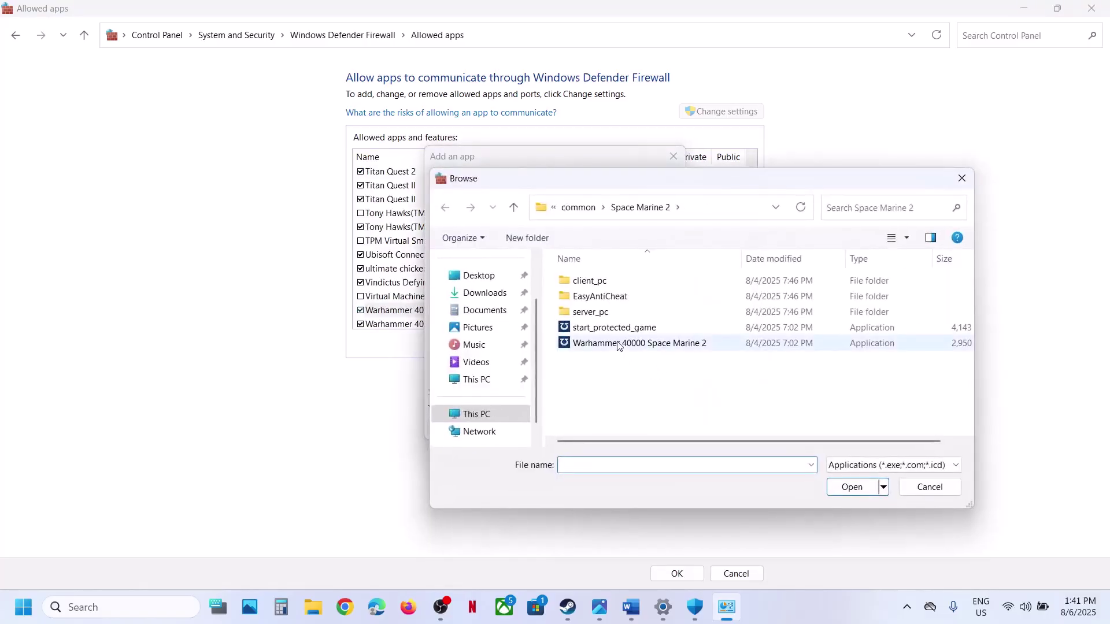
pyautogui.click(619, 344)
pyautogui.click(838, 491)
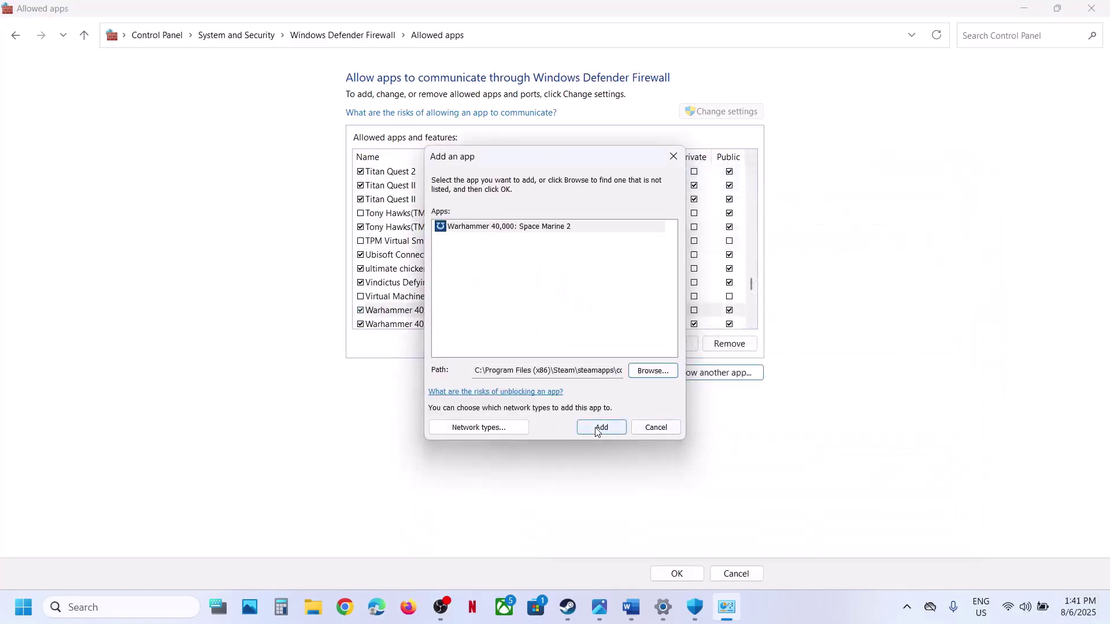
pyautogui.click(601, 428)
pyautogui.click(663, 356)
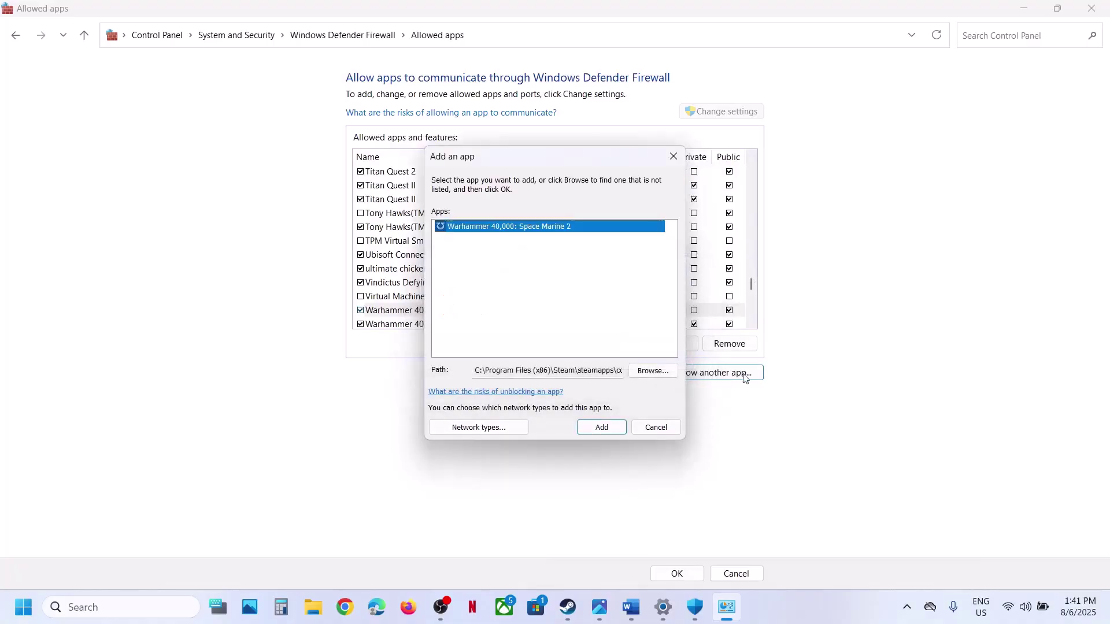
# Add EasyAntiCheat_EOS_Setup to the firewall list and check the Warhammer entries.
pyautogui.click(653, 371)
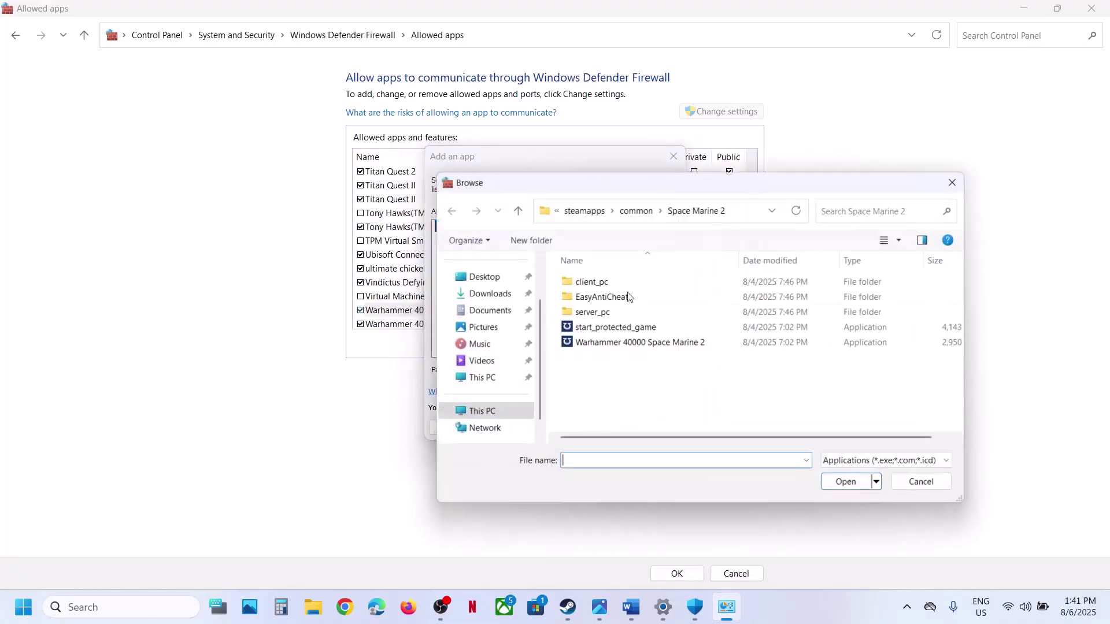
pyautogui.doubleClick(587, 298)
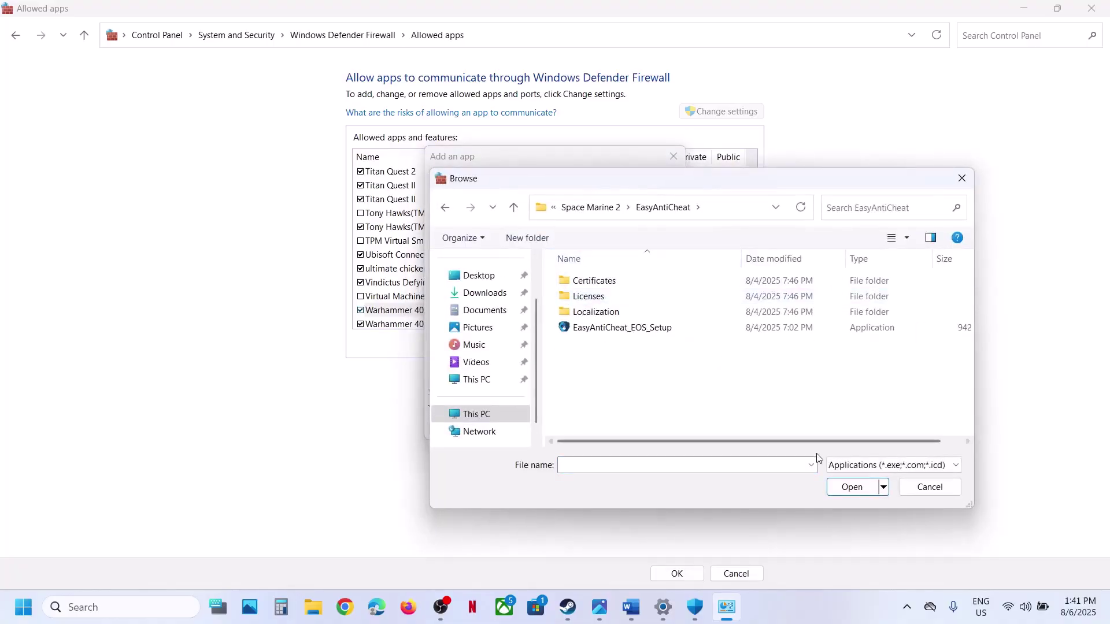
pyautogui.click(649, 334)
pyautogui.click(853, 487)
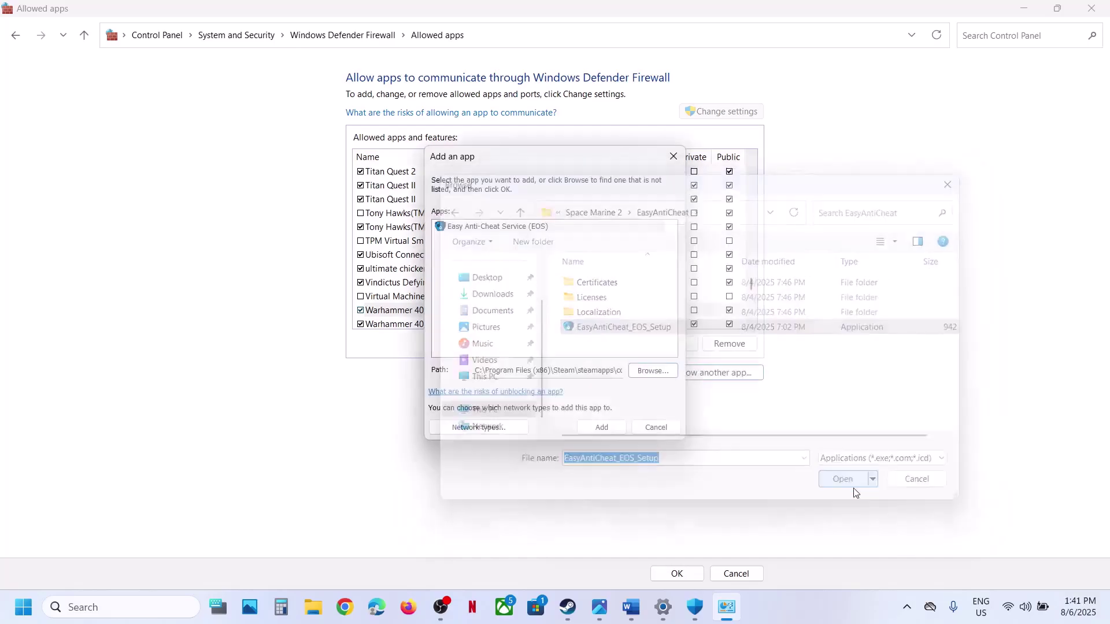
pyautogui.click(597, 426)
pyautogui.click(471, 322)
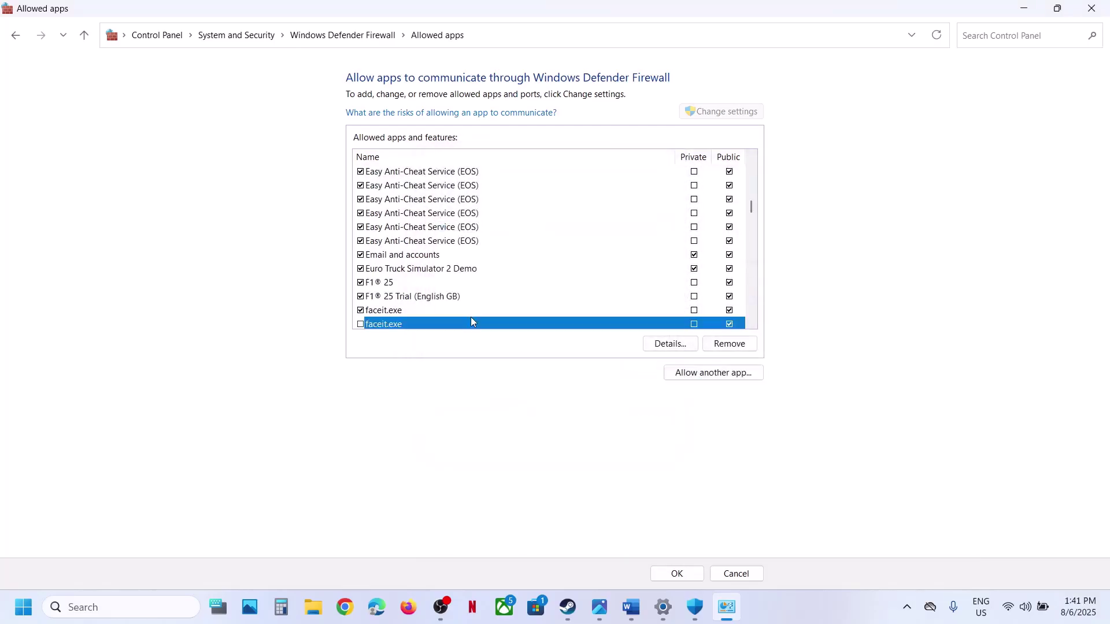
pyautogui.press('w')
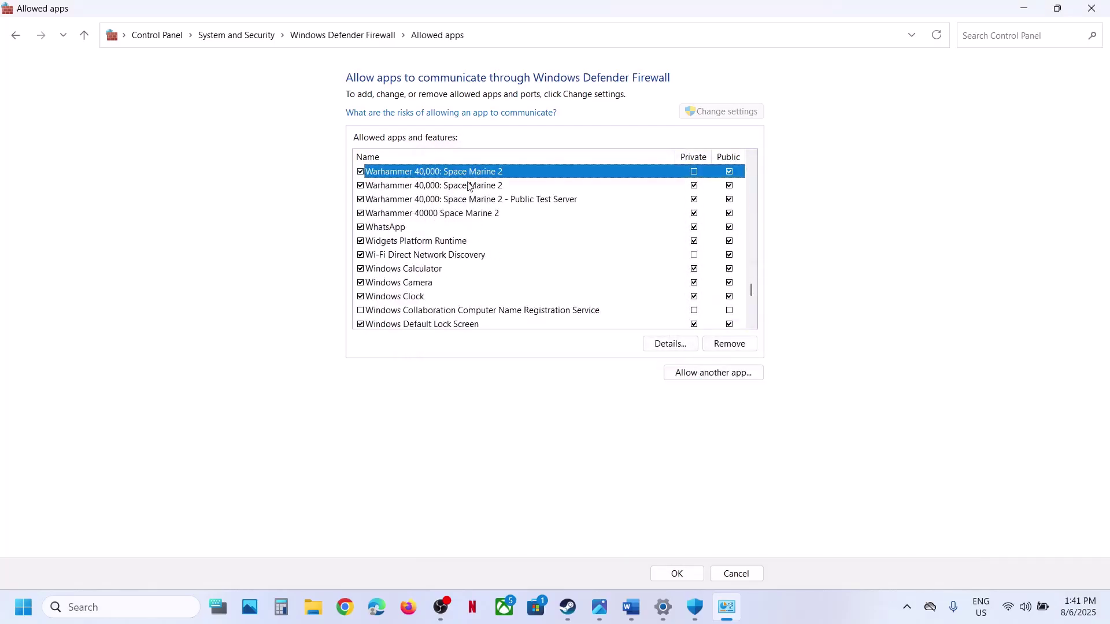
# Close Allowed apps, Windows Security and Settings, returning to Word's Step 8 commands.
pyautogui.click(1092, 8)
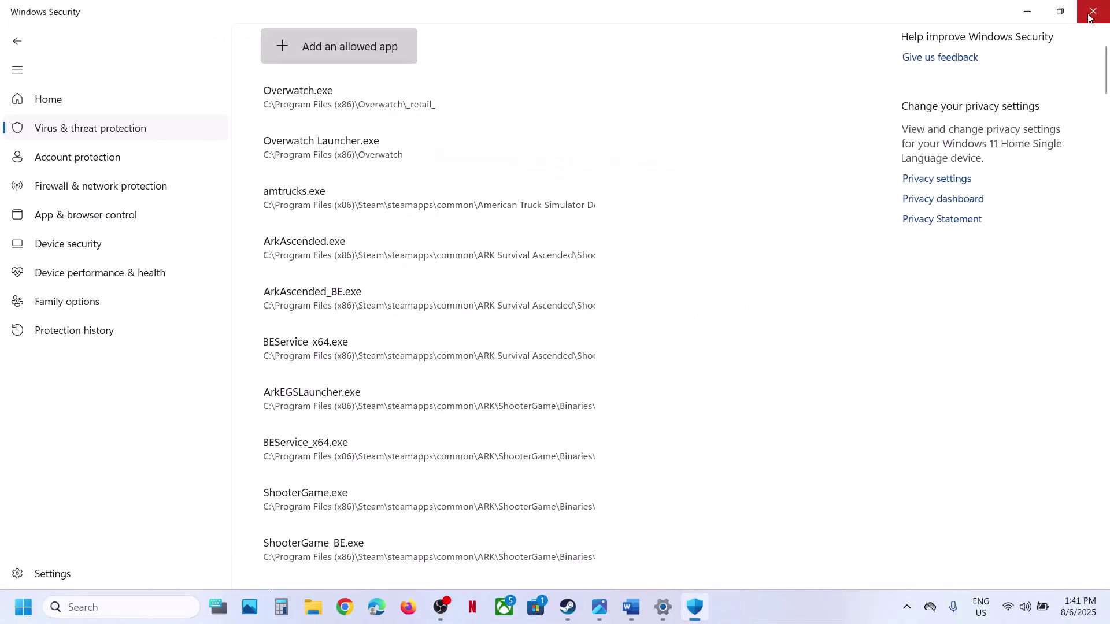
pyautogui.click(1090, 18)
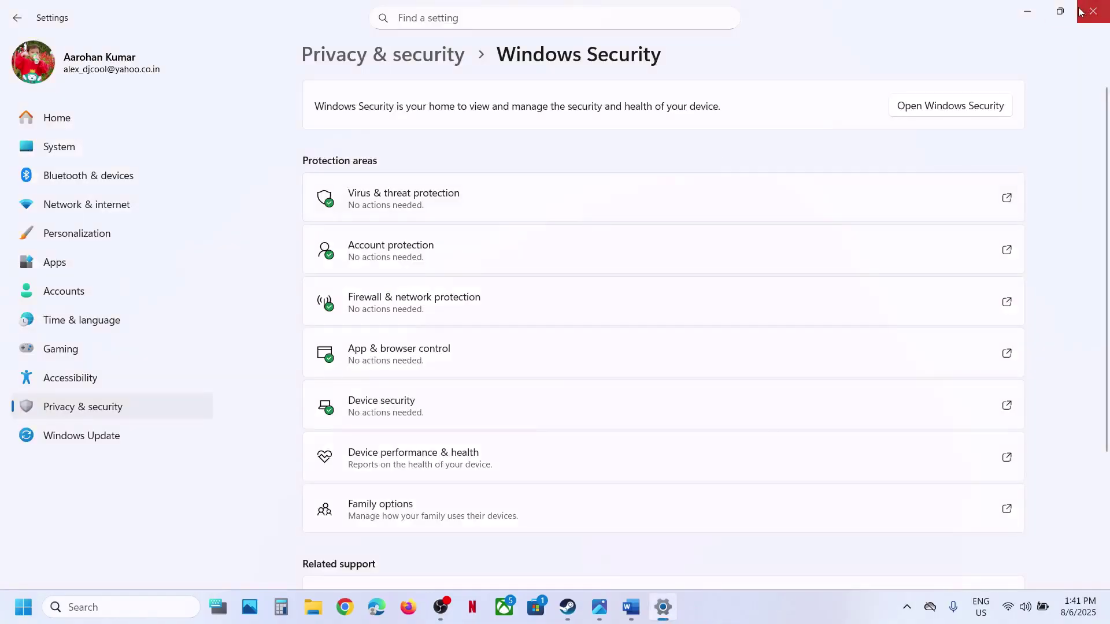
pyautogui.click(1080, 12)
pyautogui.scroll(-5, 532, 364)
pyautogui.scroll(-3, 532, 364)
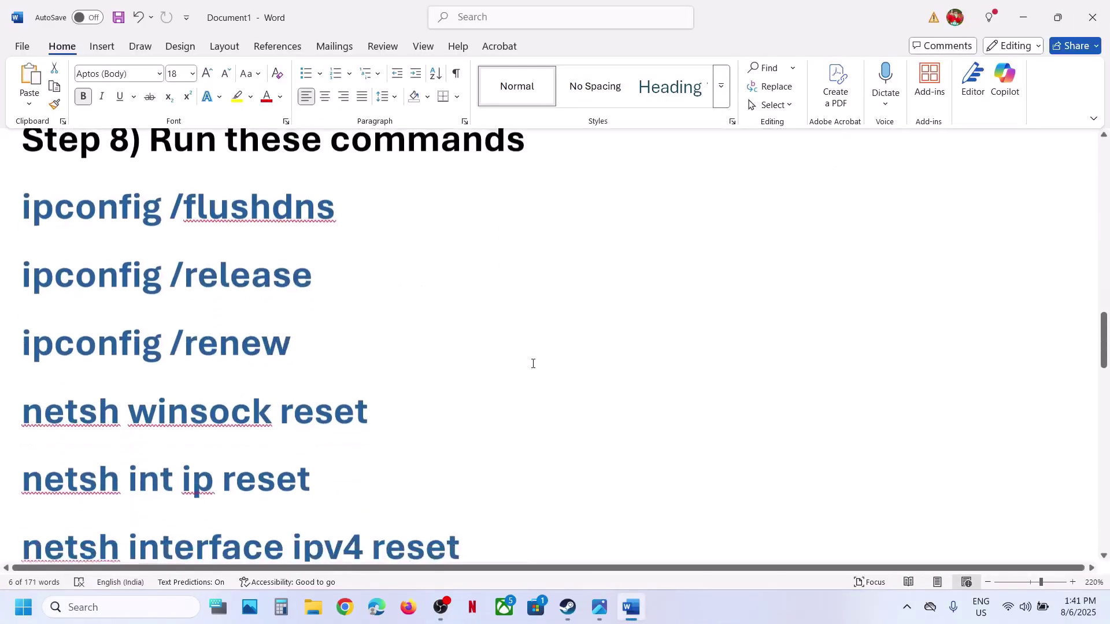
# Search for cmd and launch Command Prompt as administrator, approving the UAC prompt.
pyautogui.click(118, 609)
pyautogui.write('cmd')
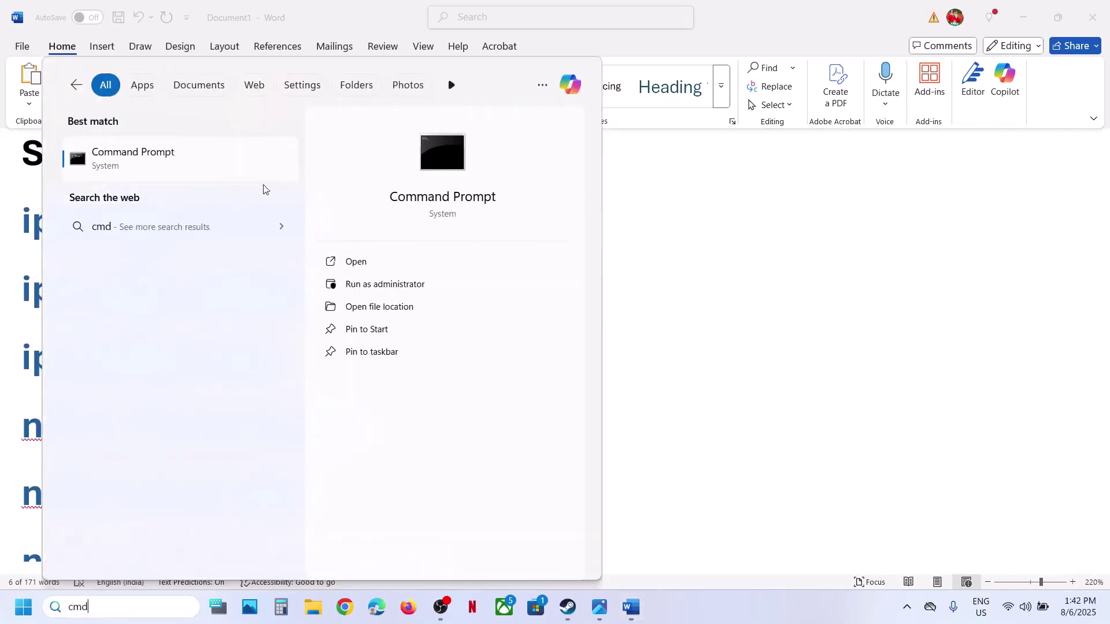
pyautogui.rightClick(166, 160)
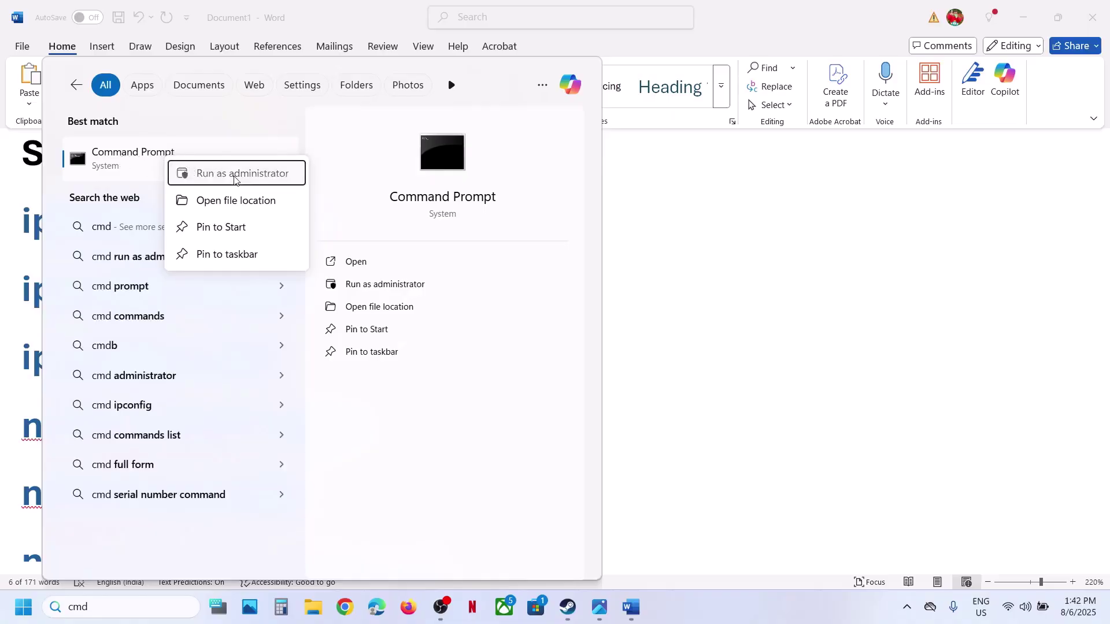
pyautogui.click(234, 179)
pyautogui.click(523, 426)
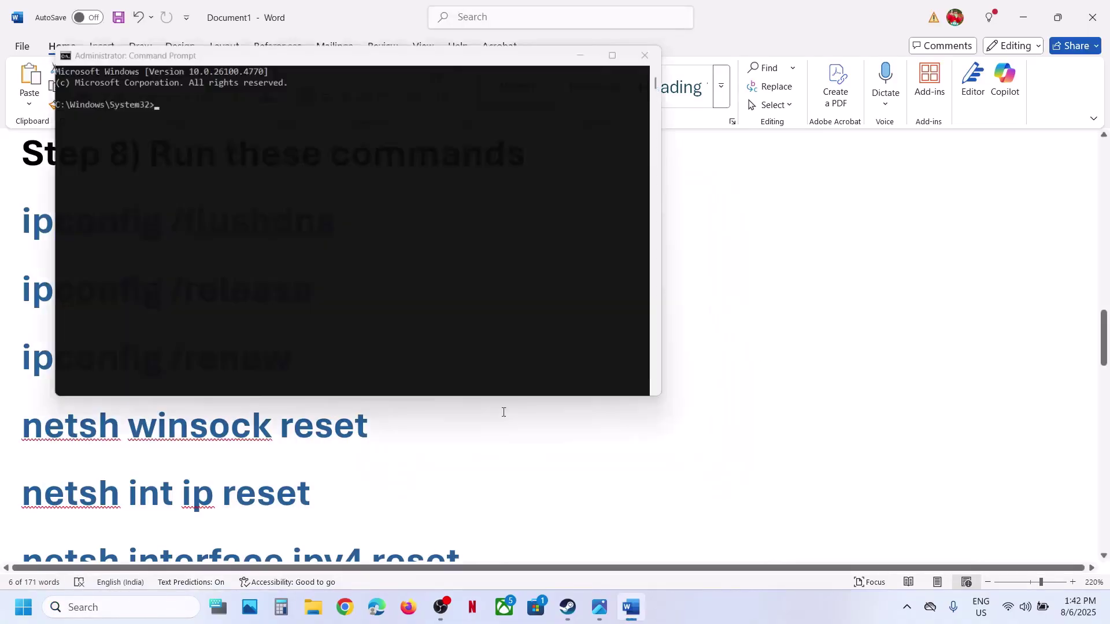
# Copy and run ipconfig /flushdns, /release and /renew from Word in Command Prompt.
pyautogui.tripleClick(29, 226)
pyautogui.hotkey('ctrl', 'c')
pyautogui.click(289, 218)
pyautogui.rightClick(289, 222)
pyautogui.press('Return')
pyautogui.hotkey('alt', 'Tab')
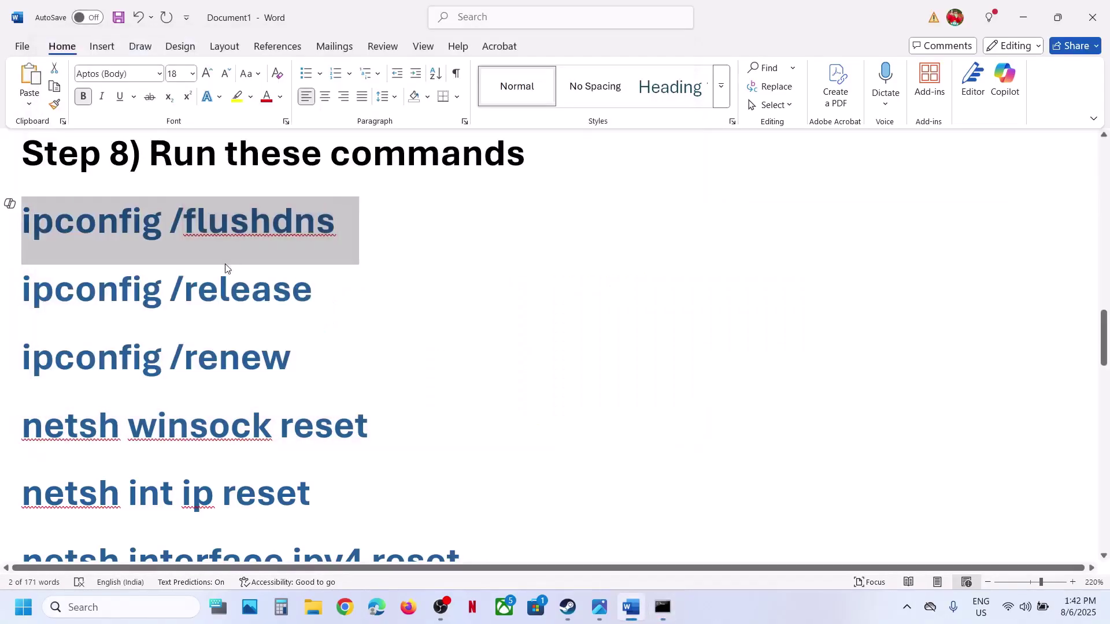
pyautogui.tripleClick(219, 276)
pyautogui.hotkey('ctrl', 'c')
pyautogui.hotkey('alt', 'Tab')
pyautogui.rightClick(219, 273)
pyautogui.press('Return')
pyautogui.hotkey('alt', 'Tab')
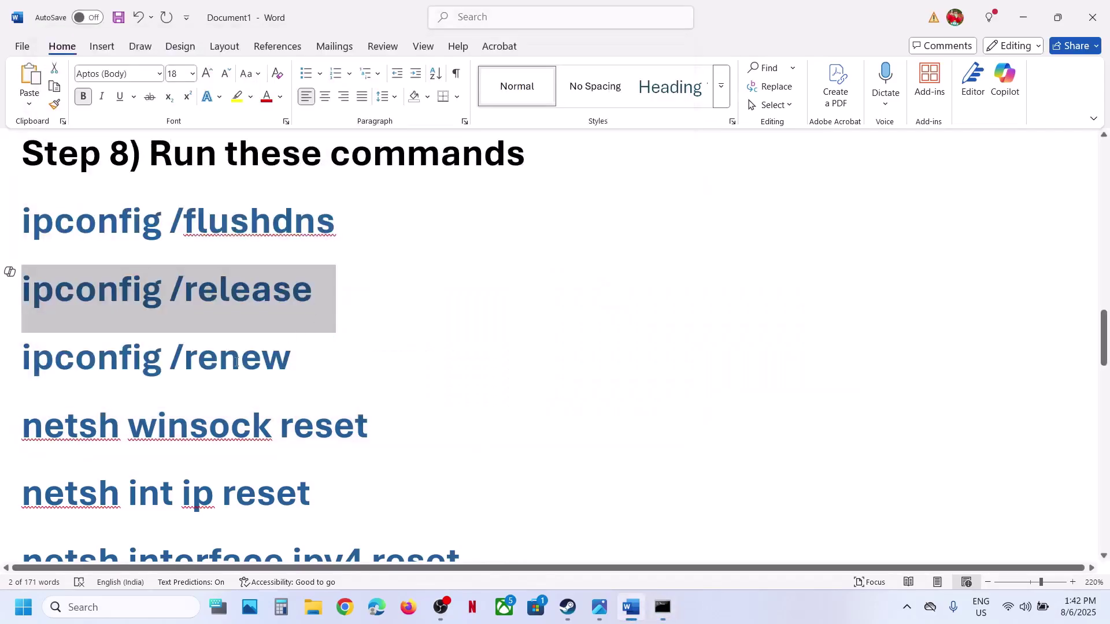
pyautogui.tripleClick(236, 361)
pyautogui.hotkey('ctrl', 'c')
pyautogui.hotkey('alt', 'Tab')
pyautogui.rightClick(235, 362)
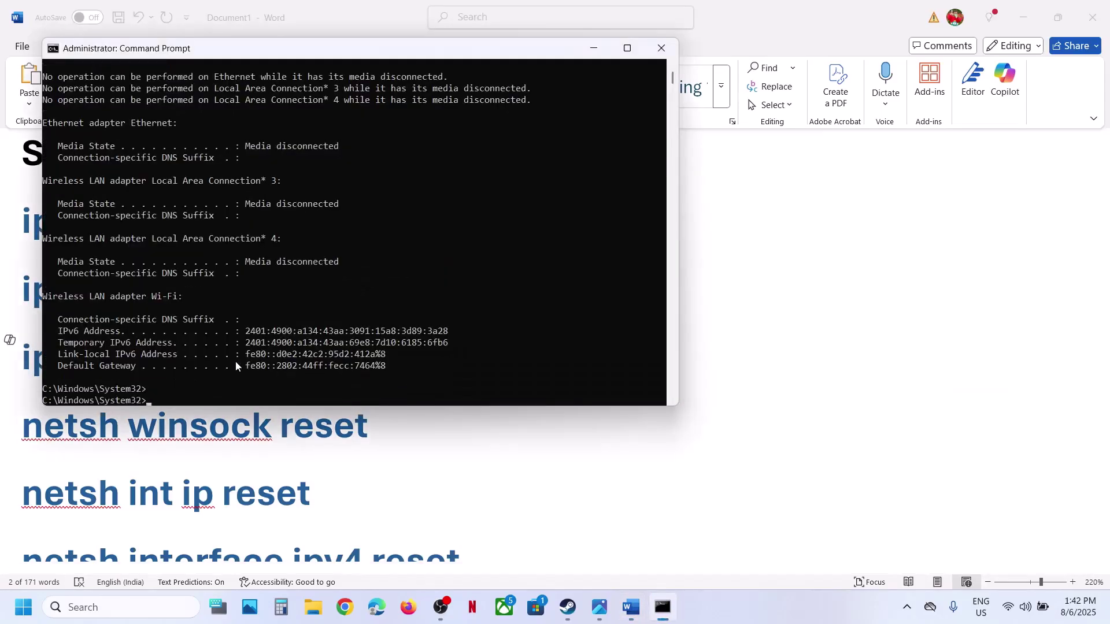
pyautogui.rightClick(235, 361)
pyautogui.press('Return')
pyautogui.hotkey('alt', 'Tab')
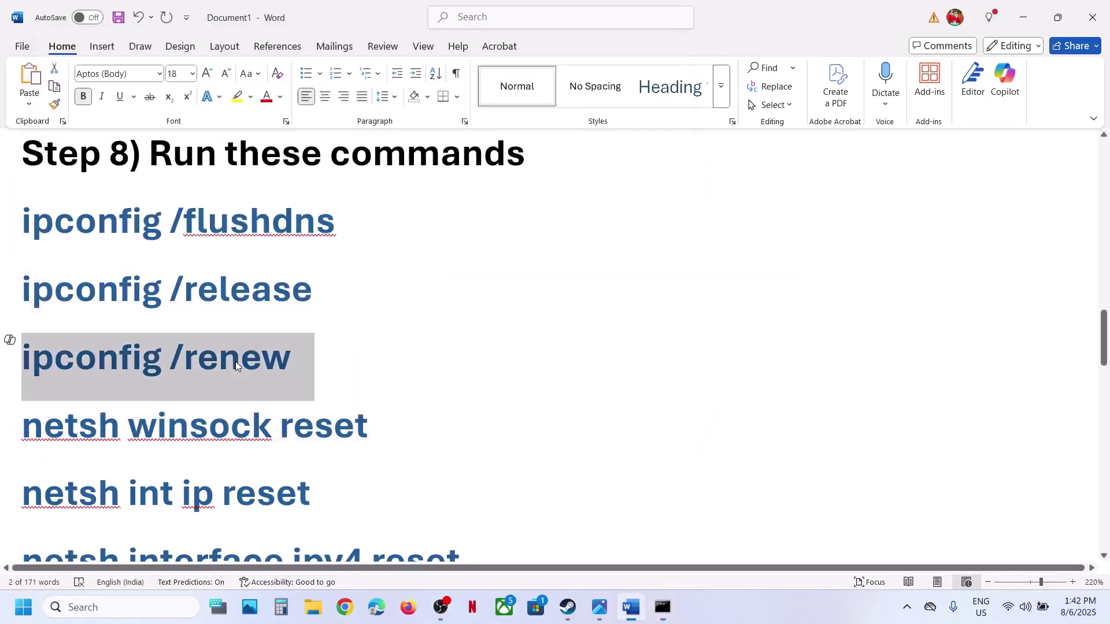
# Run netsh winsock reset and netsh int ip reset.
pyautogui.tripleClick(220, 424)
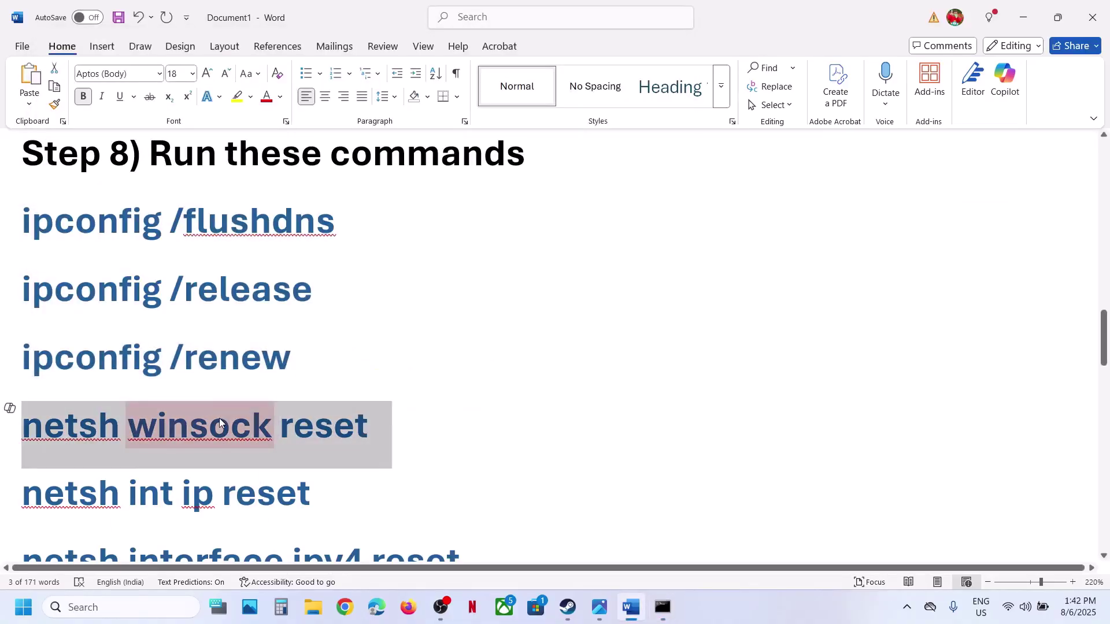
pyautogui.hotkey('ctrl', 'c')
pyautogui.hotkey('alt', 'Tab')
pyautogui.press('Return')
pyautogui.press('Return')
pyautogui.hotkey('alt', 'Tab')
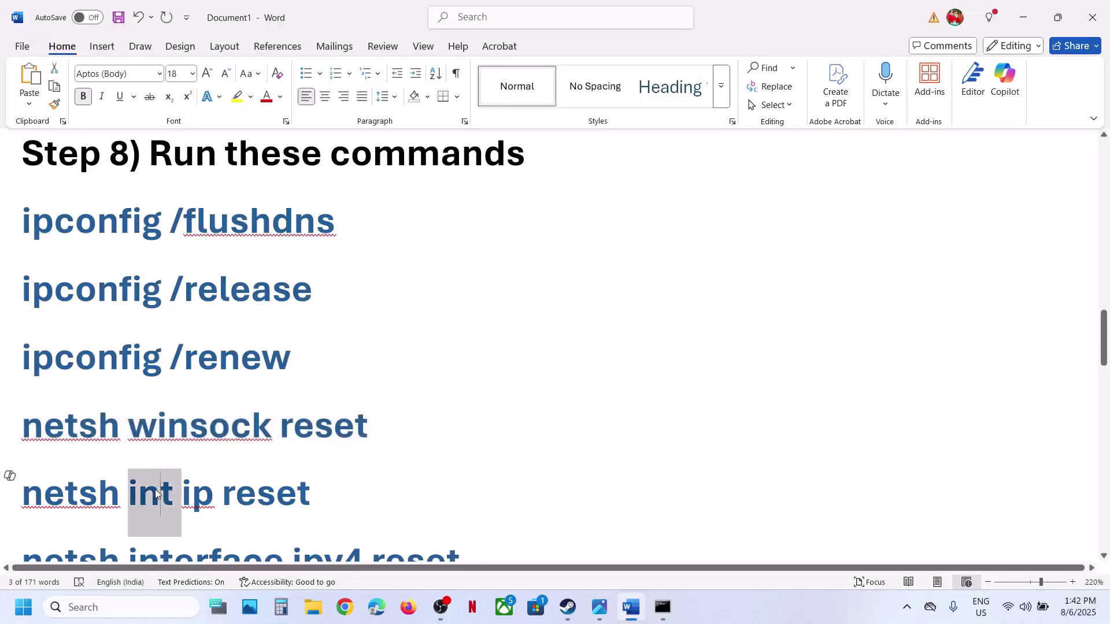
pyautogui.tripleClick(155, 490)
pyautogui.hotkey('ctrl', 'c')
pyautogui.hotkey('alt', 'Tab')
pyautogui.hotkey('ctrl', 'v')
pyautogui.press('Return')
pyautogui.hotkey('alt', 'Tab')
# Run the netsh interface ipv4, ipv6 and tcp reset commands.
pyautogui.scroll(-3, 420, 463)
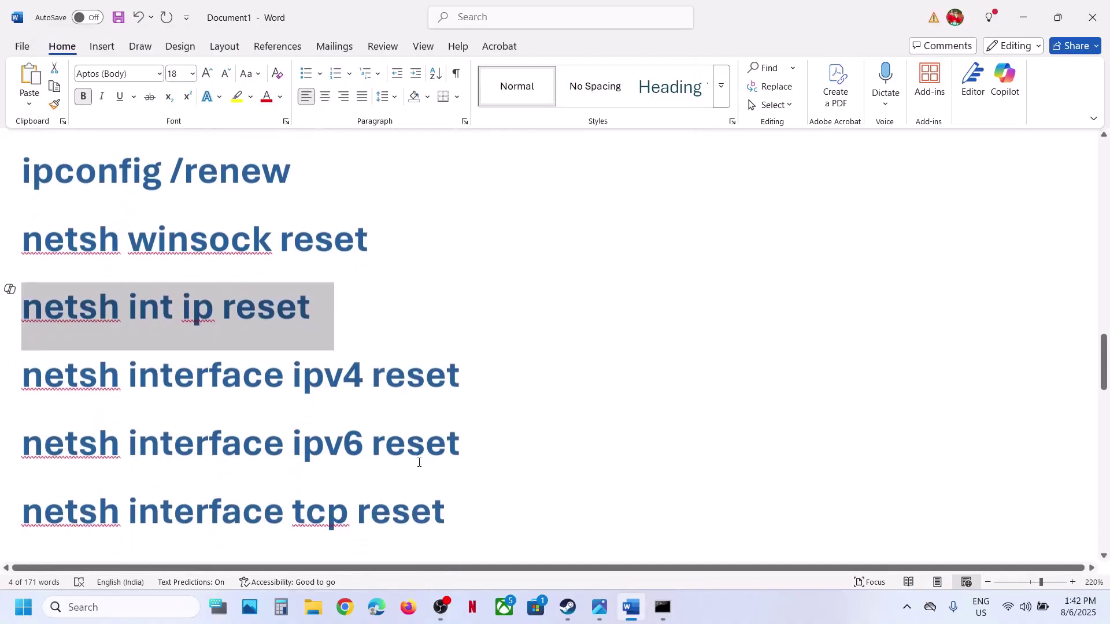
pyautogui.tripleClick(320, 379)
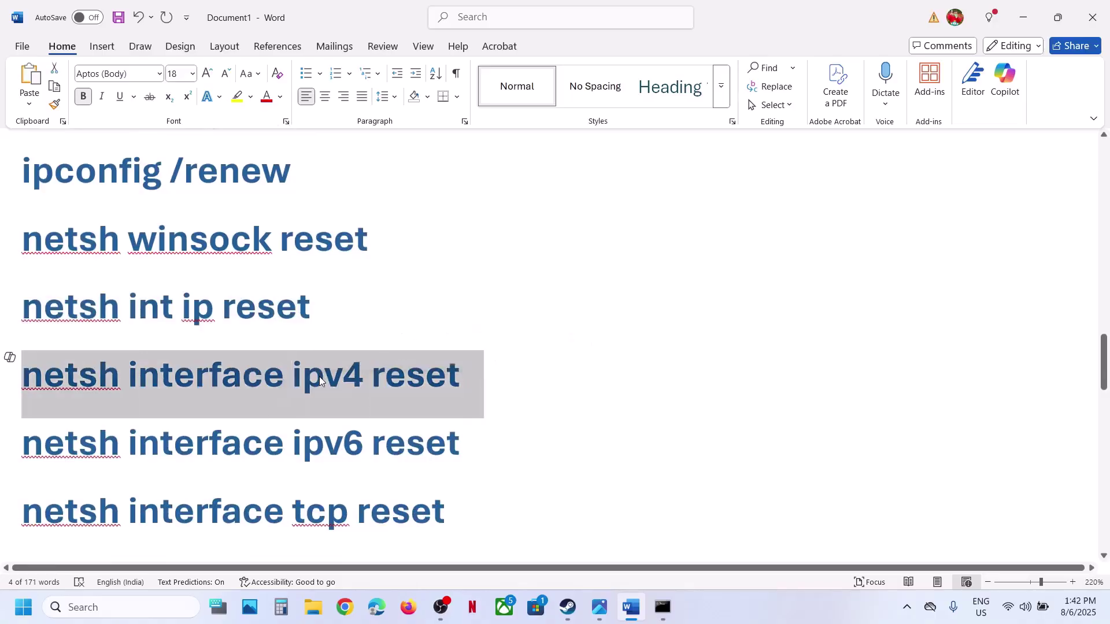
pyautogui.hotkey('alt', 'Tab')
pyautogui.hotkey('alt', 'Tab')
pyautogui.tripleClick(295, 446)
pyautogui.hotkey('ctrl', 'c')
pyautogui.hotkey('alt', 'Tab')
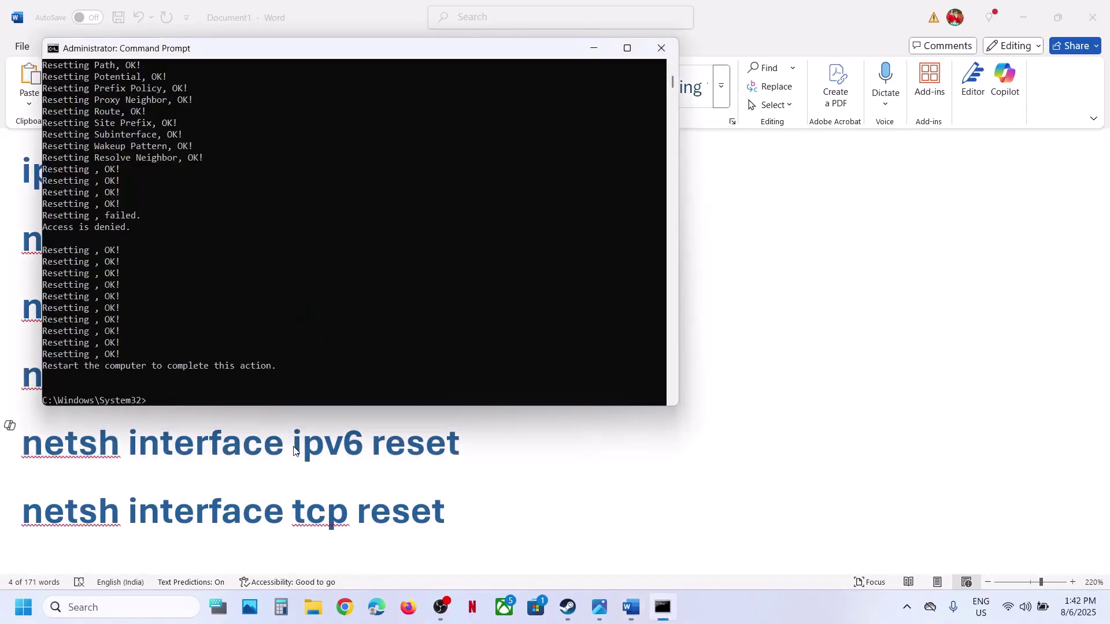
pyautogui.hotkey('alt', 'Tab')
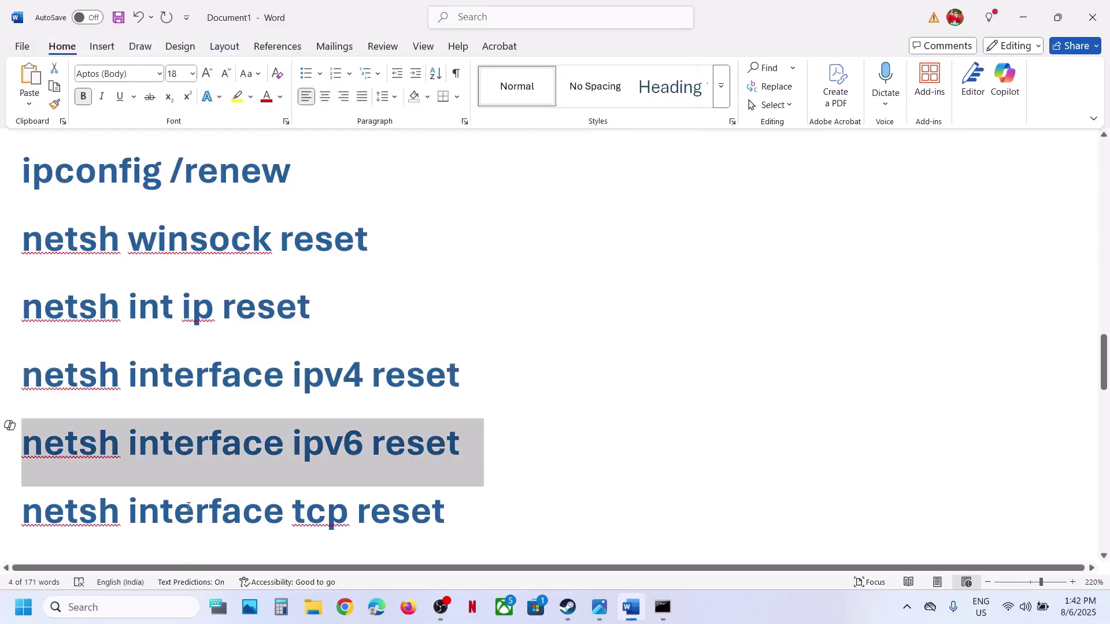
pyautogui.tripleClick(188, 506)
pyautogui.hotkey('ctrl', 'c')
pyautogui.hotkey('alt', 'Tab')
pyautogui.hotkey('ctrl', 'v')
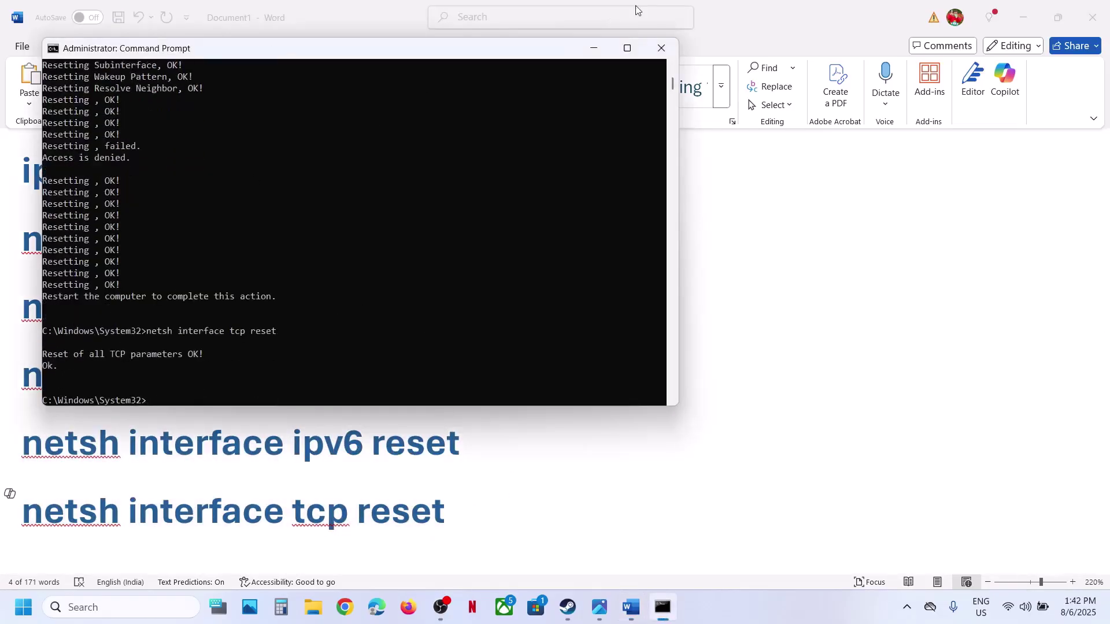
# Close Command Prompt and bring up the Start menu's power options.
pyautogui.click(661, 48)
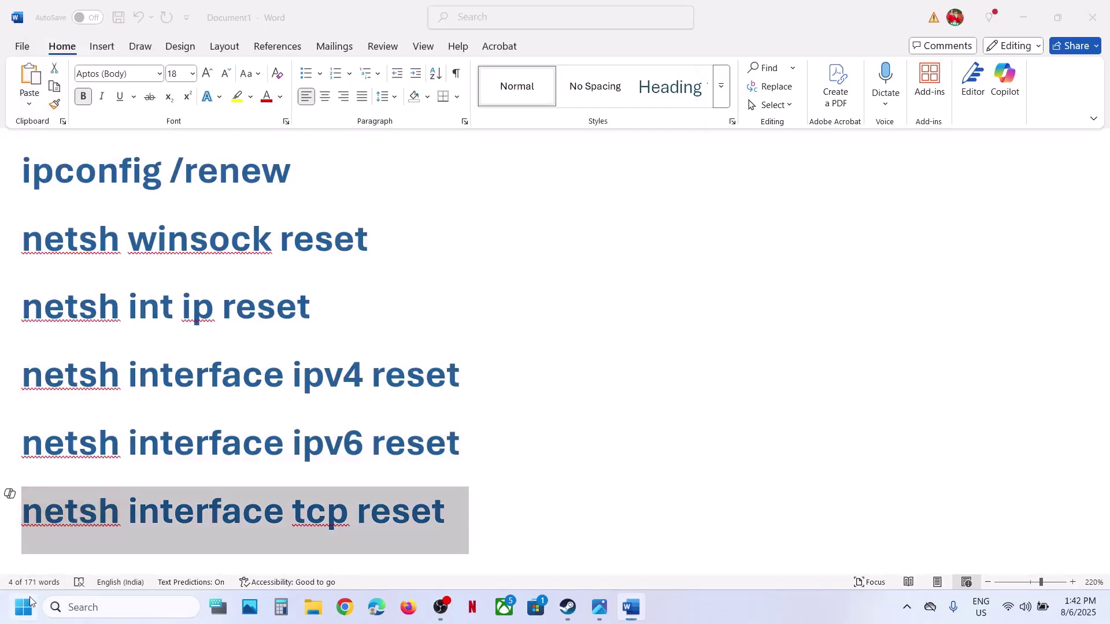
pyautogui.click(30, 603)
pyautogui.click(421, 558)
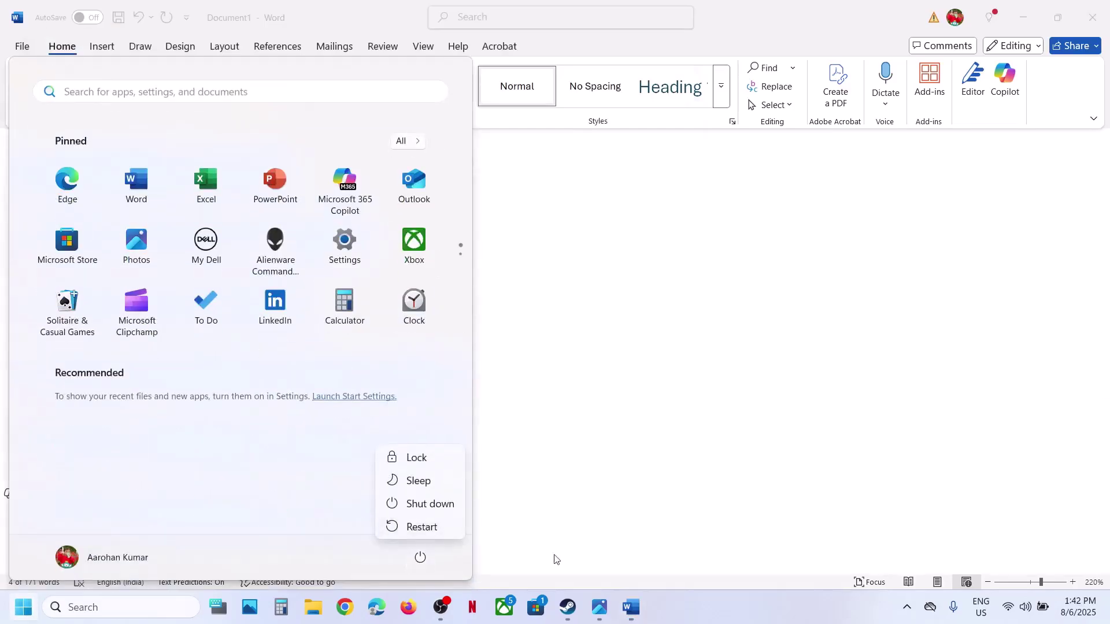